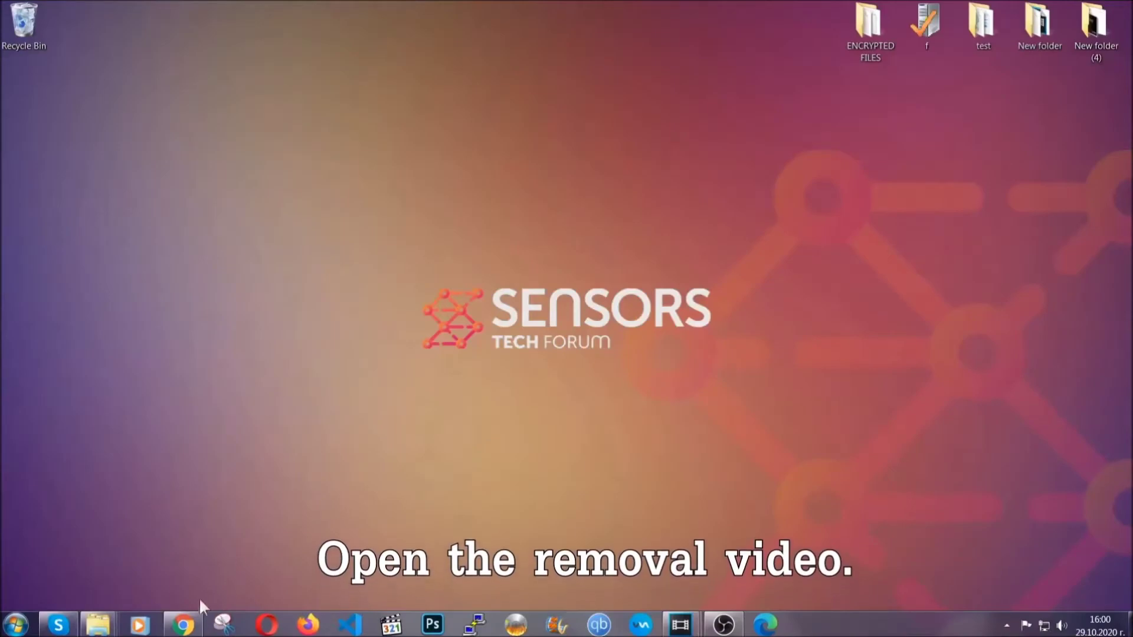
In Chrome, follow the video's Full Removal Guide link and launch the downloaded SpyHunter-Installer.exe
left_click(183, 624)
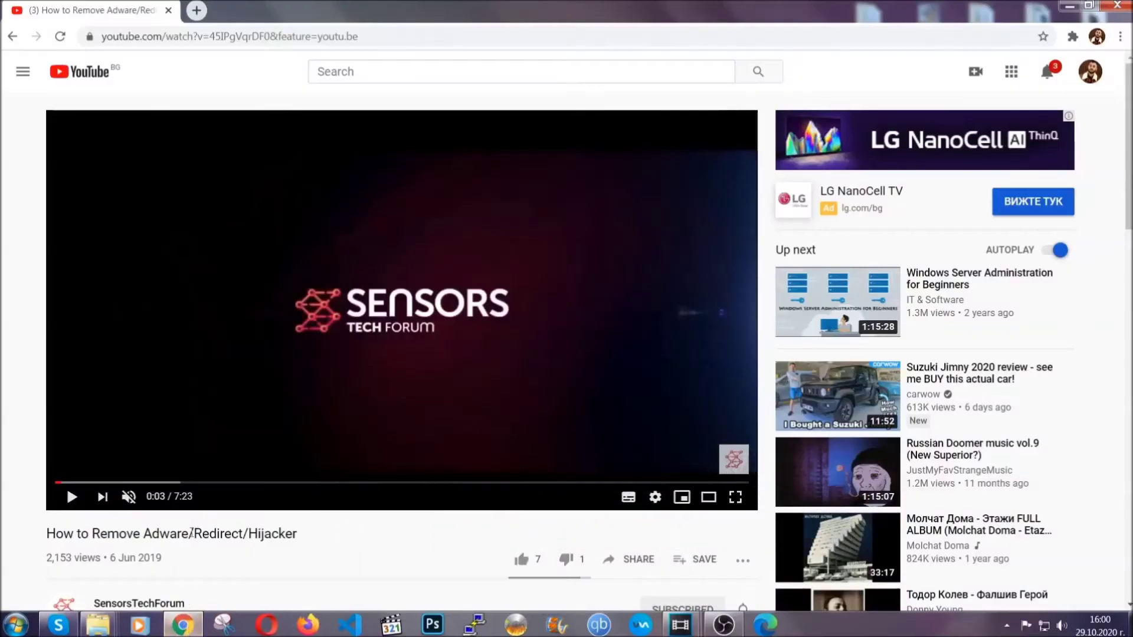
scroll(227, 420, "down", 5)
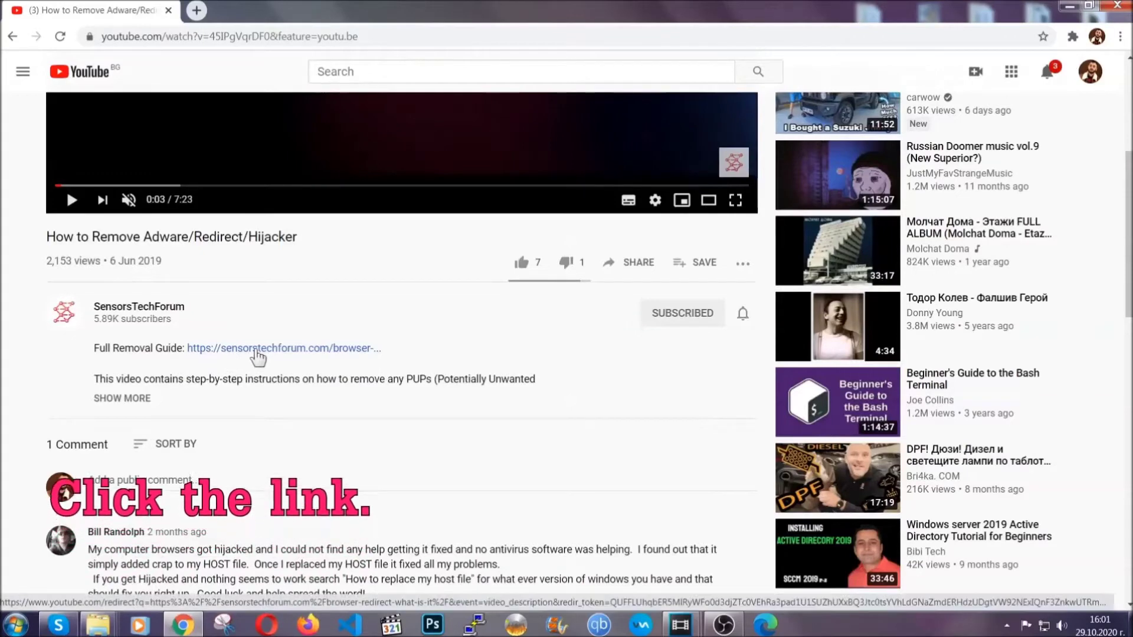
left_click(257, 354)
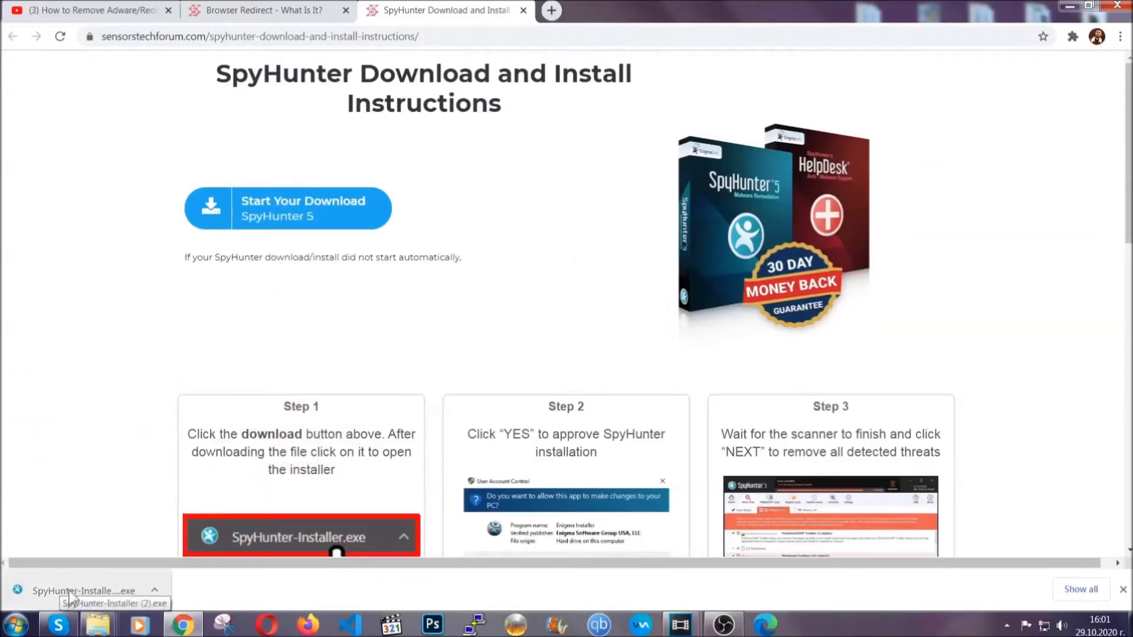
left_click(69, 593)
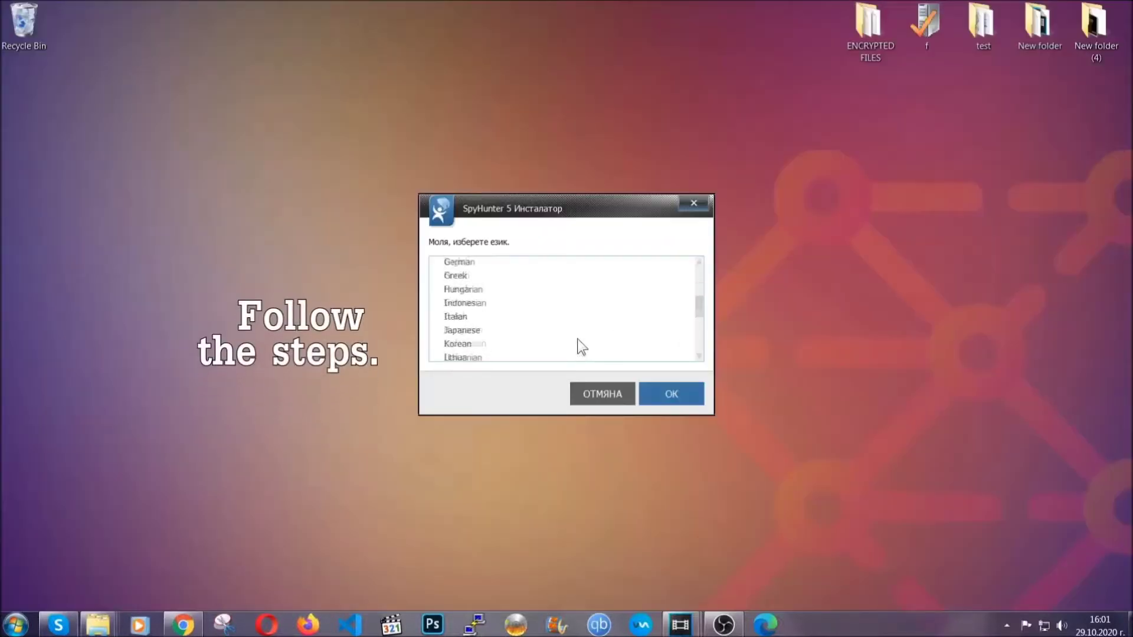
Choose English, get past the introduction, accept the EULA and Privacy Policy, and install SpyHunter 5
scroll(560, 348, "down", 2)
scroll(578, 354, "up", 4)
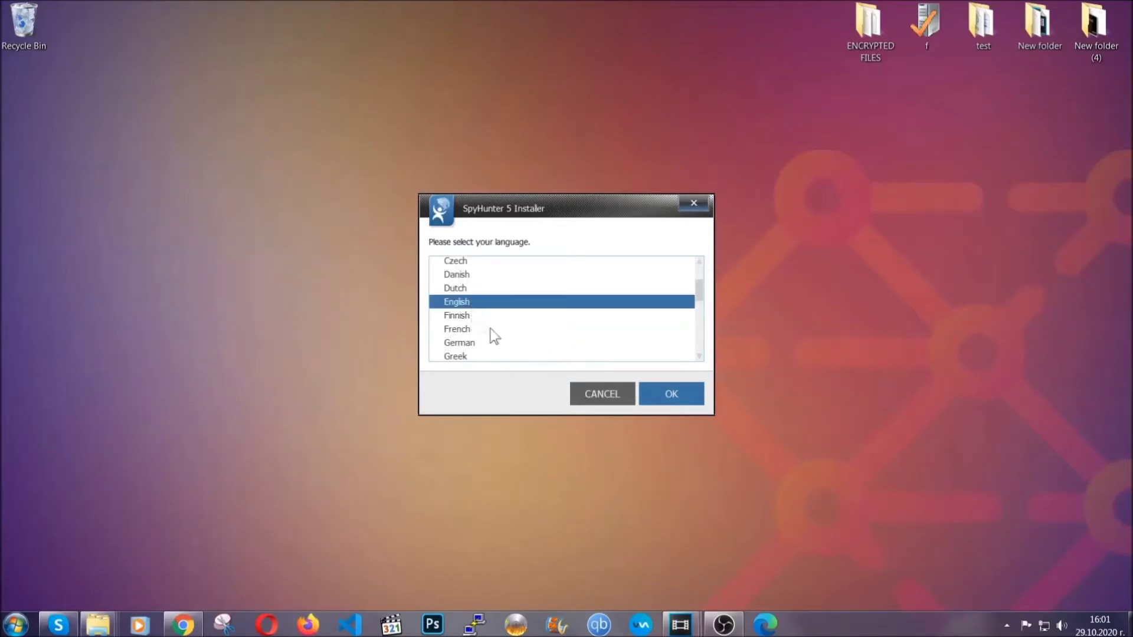
left_click(659, 392)
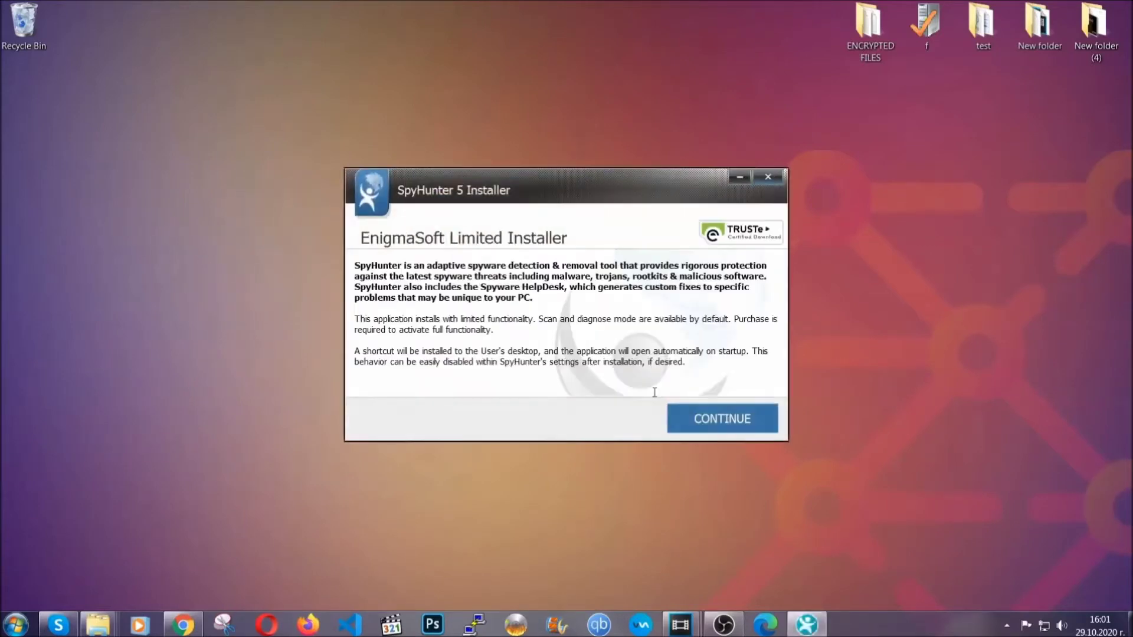
left_click(676, 409)
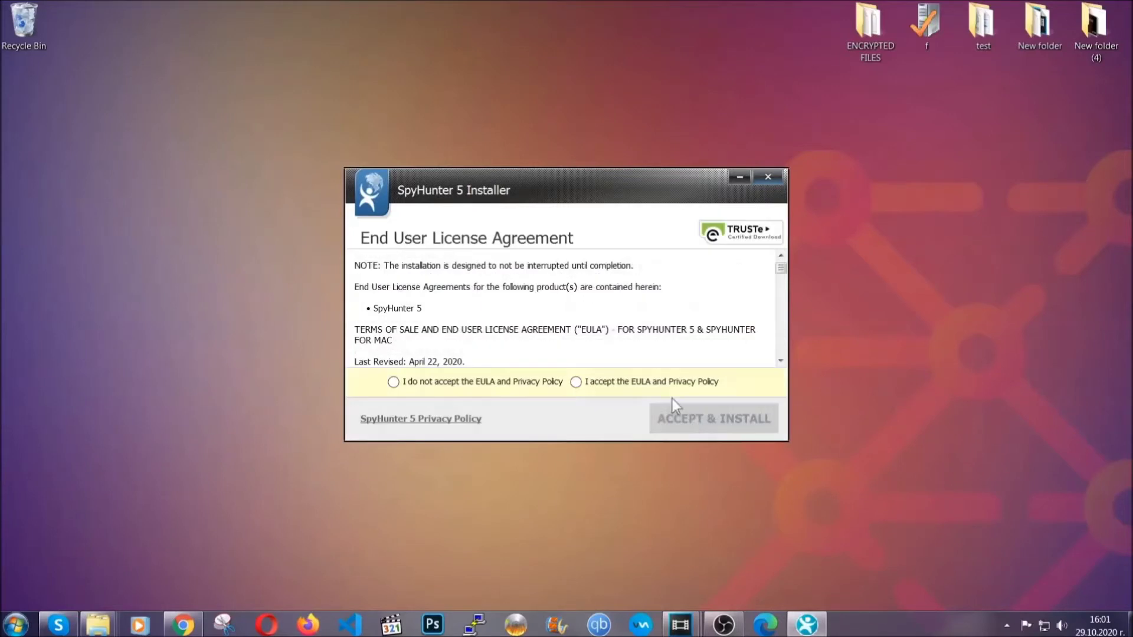
left_click(665, 384)
left_click(685, 418)
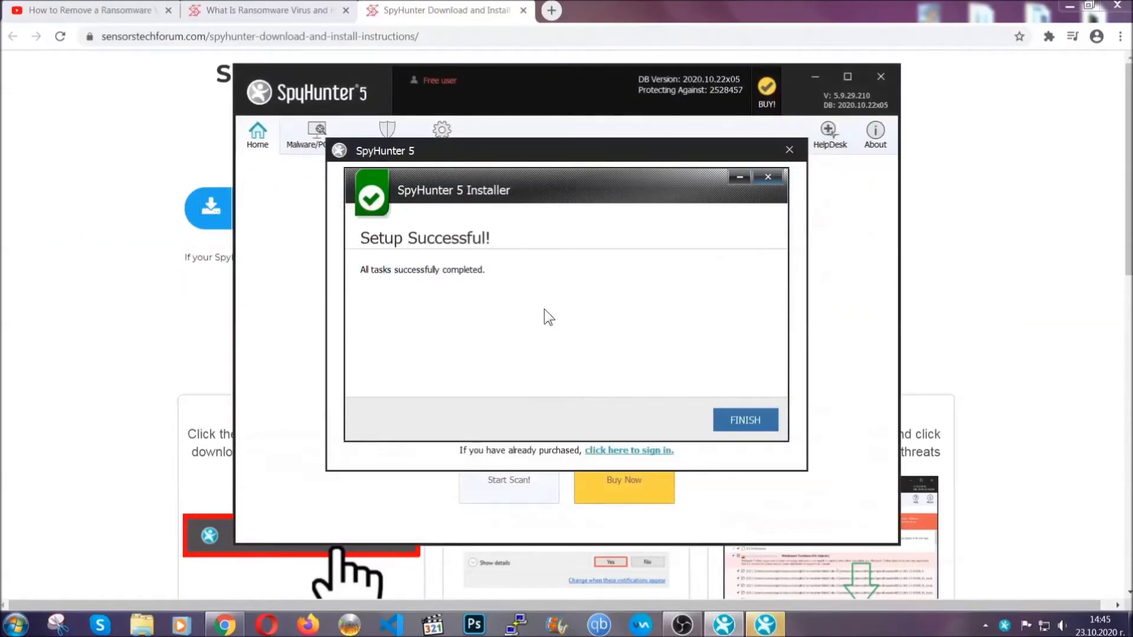
Finish setup, let the Active Scan run, and tick the PUPs checkbox to mark Keygen.exe
left_click(724, 423)
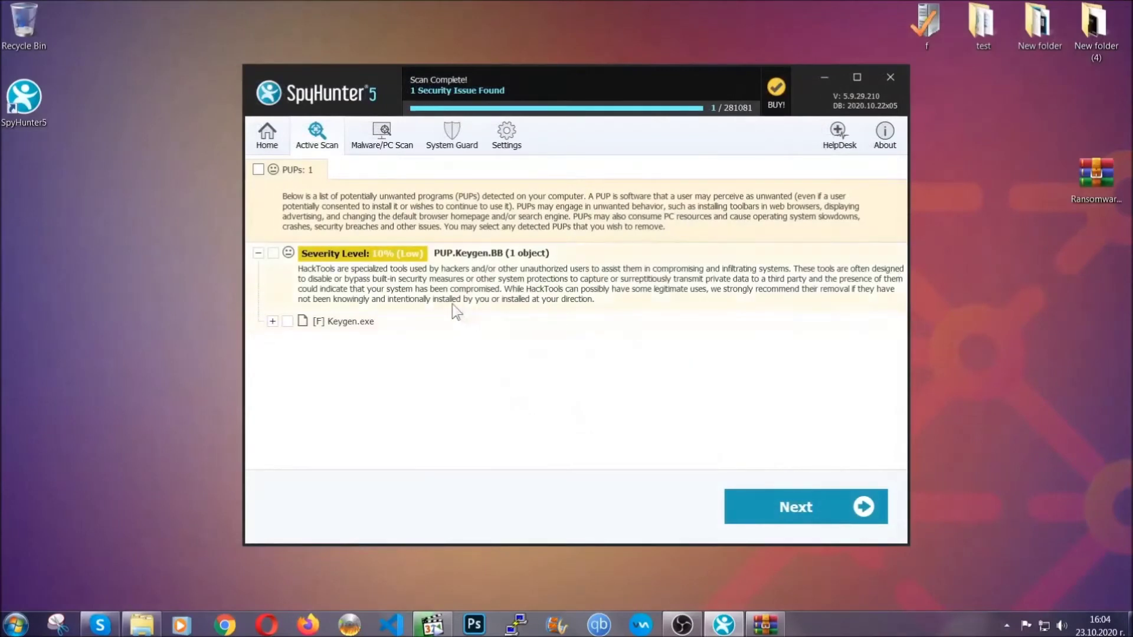
left_click(259, 170)
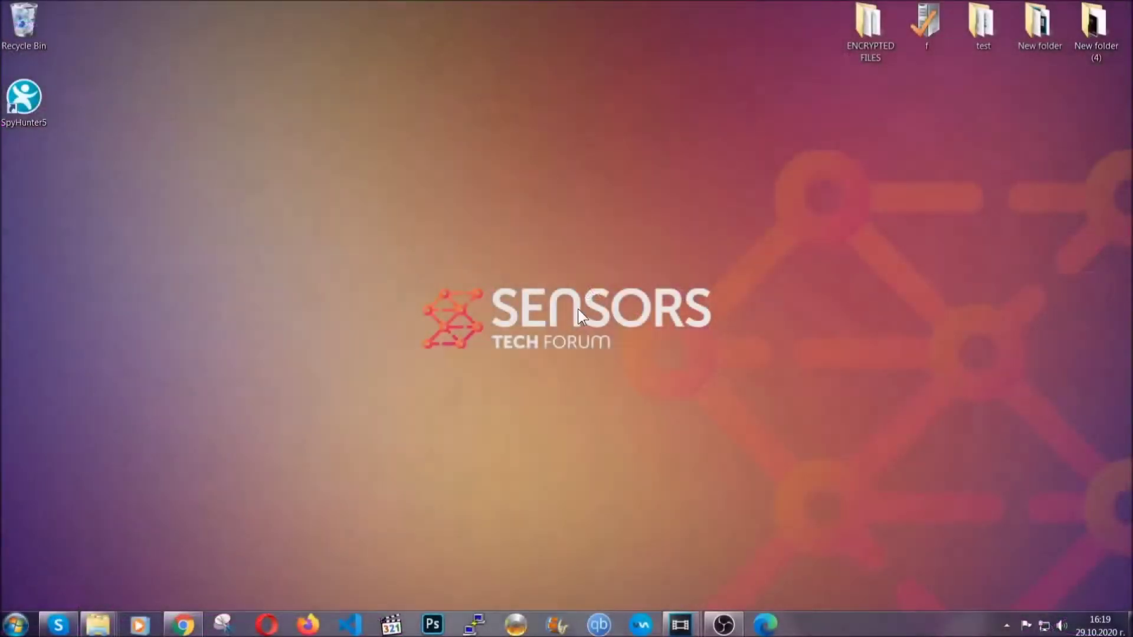
Run APPWIZ.CPL from the Run box to list installed programs
key("super+r")
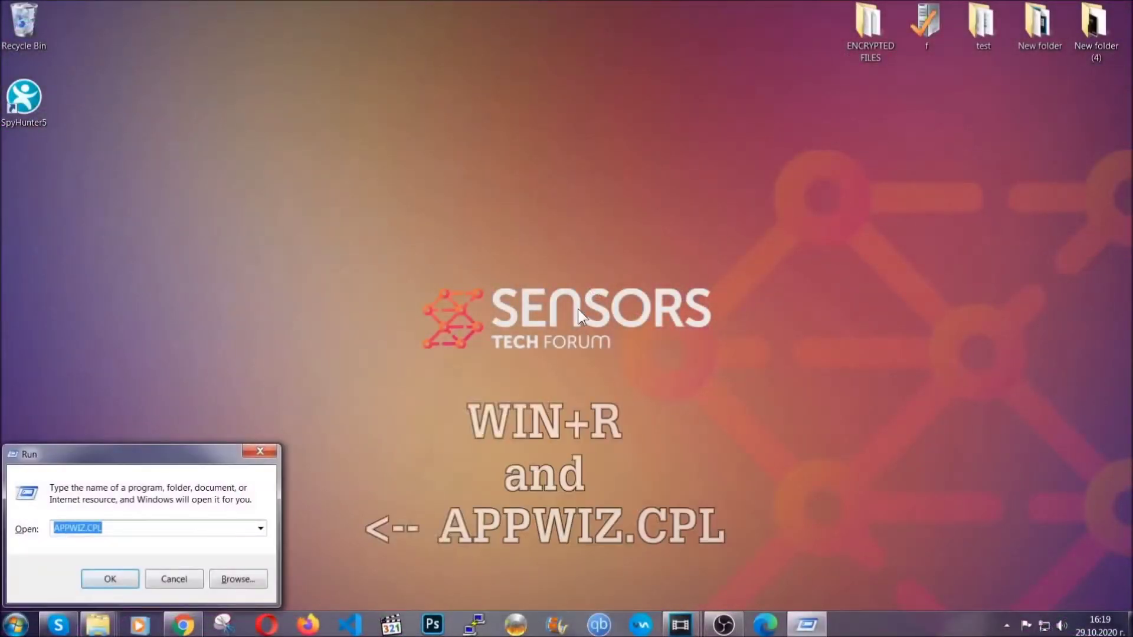
left_click(116, 530)
left_click_drag(116, 529, 20, 532)
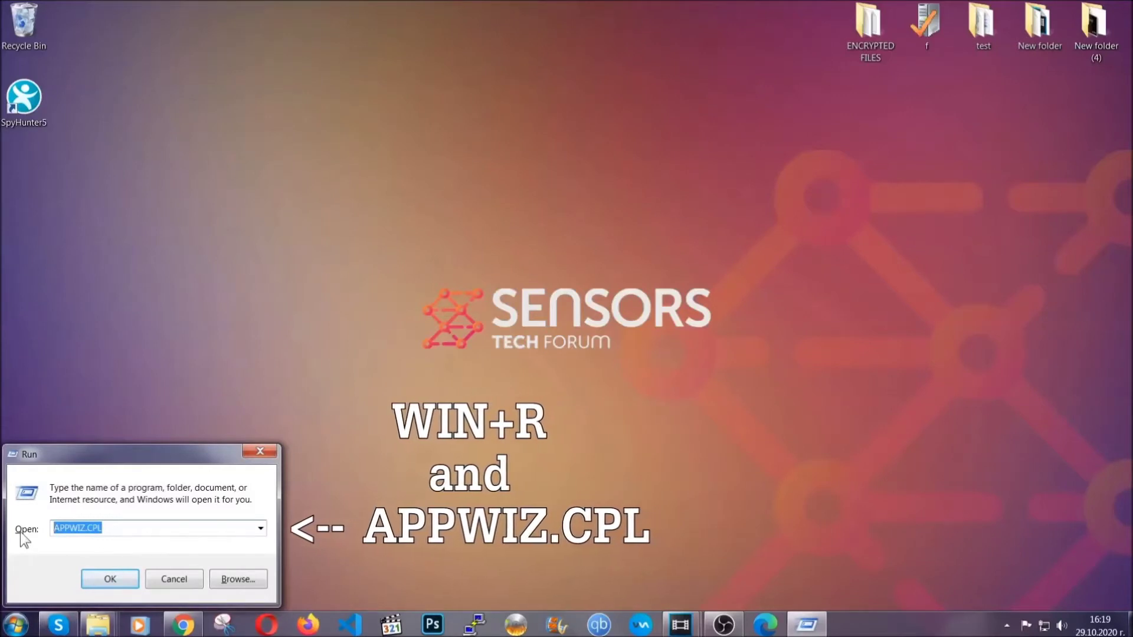
left_click(110, 575)
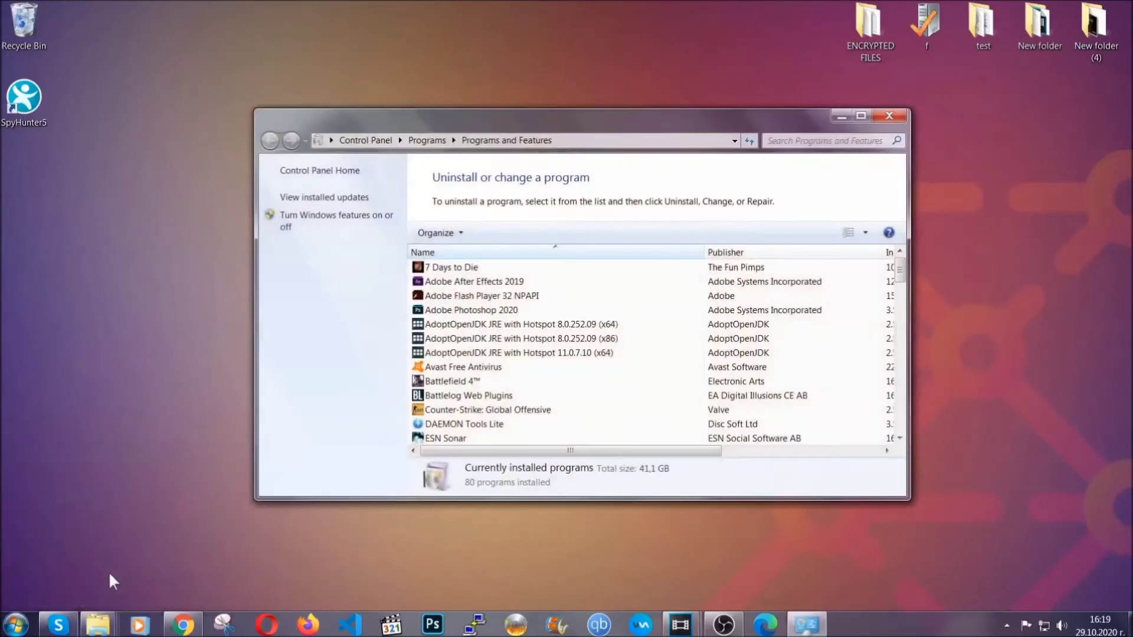
Uninstall SUSPICIOUS PROGRAM, confirm the removal, and dismiss the success message
scroll(599, 321, "down", 20)
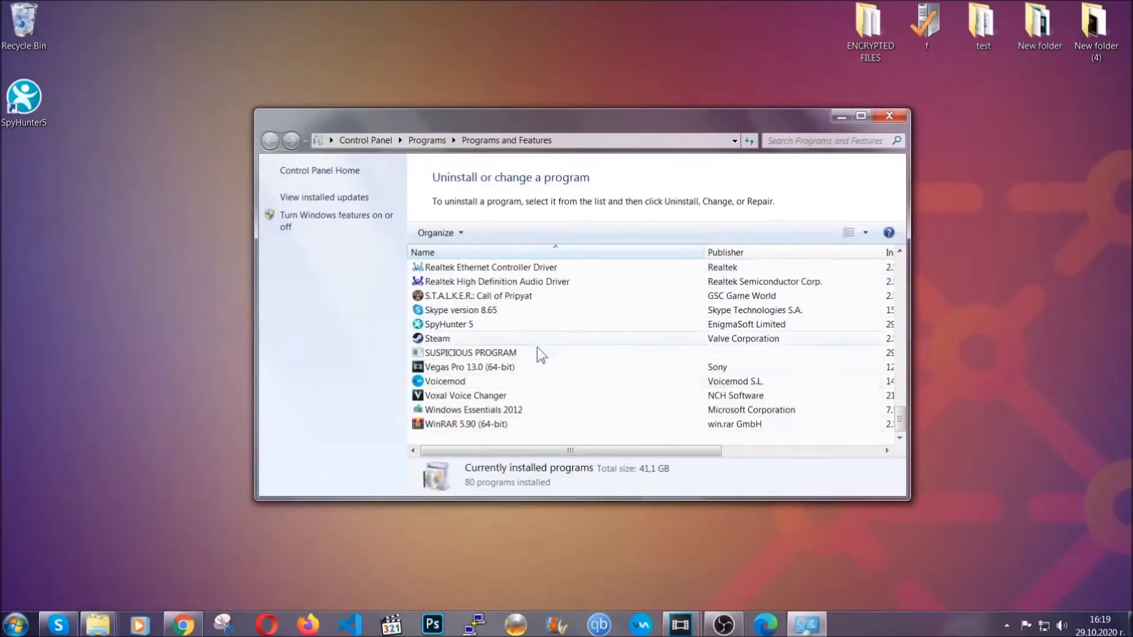
left_click(483, 353)
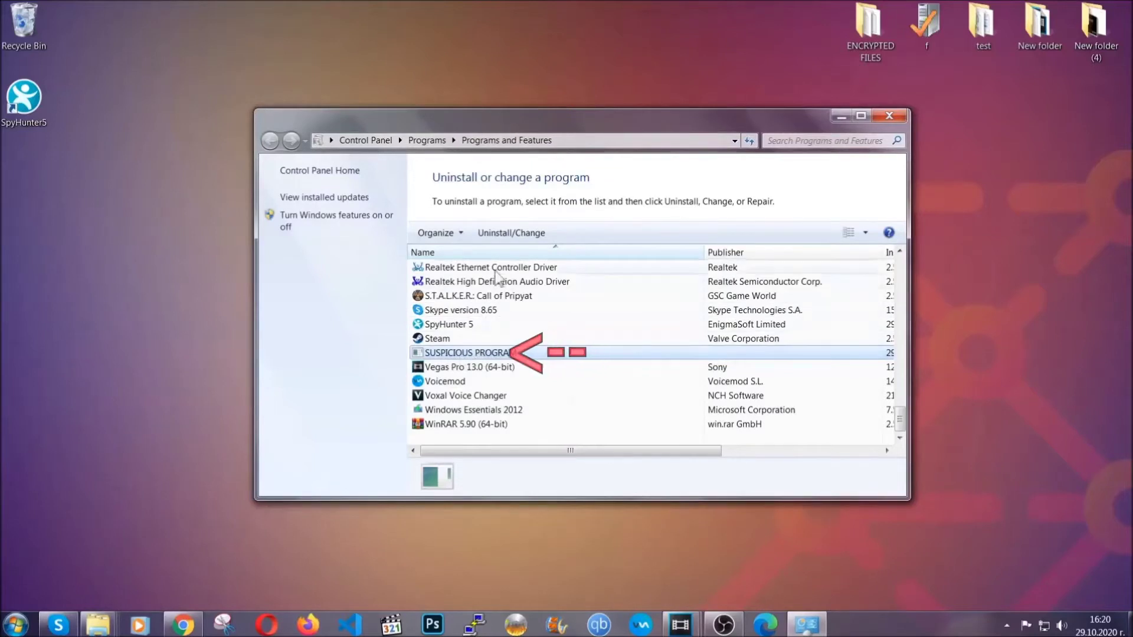
left_click(502, 233)
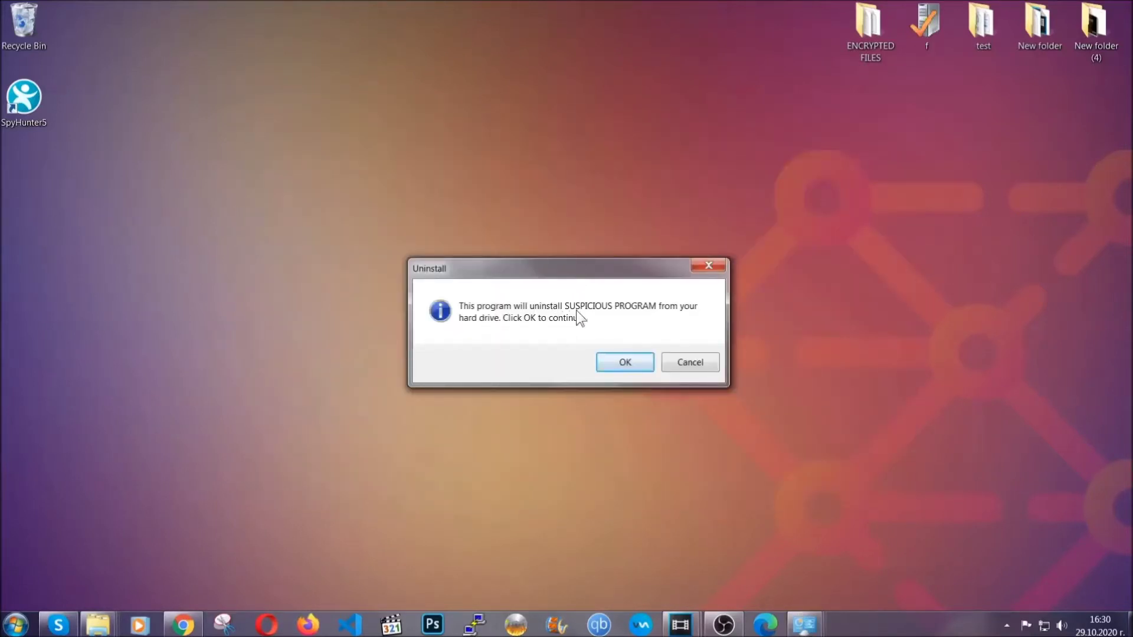
left_click(618, 362)
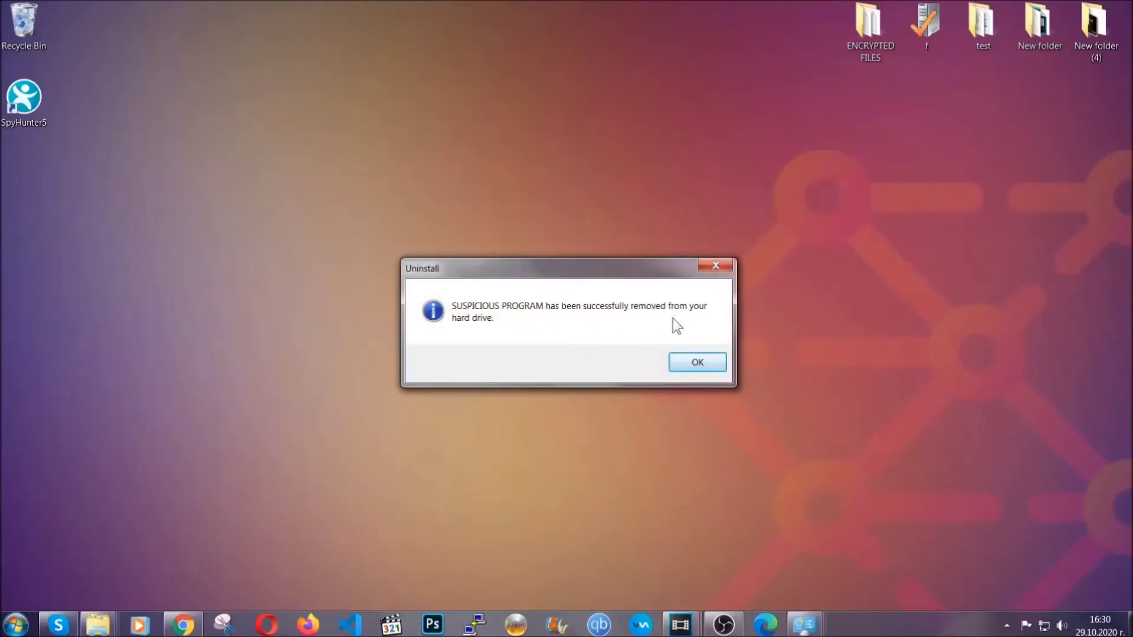
left_click(681, 360)
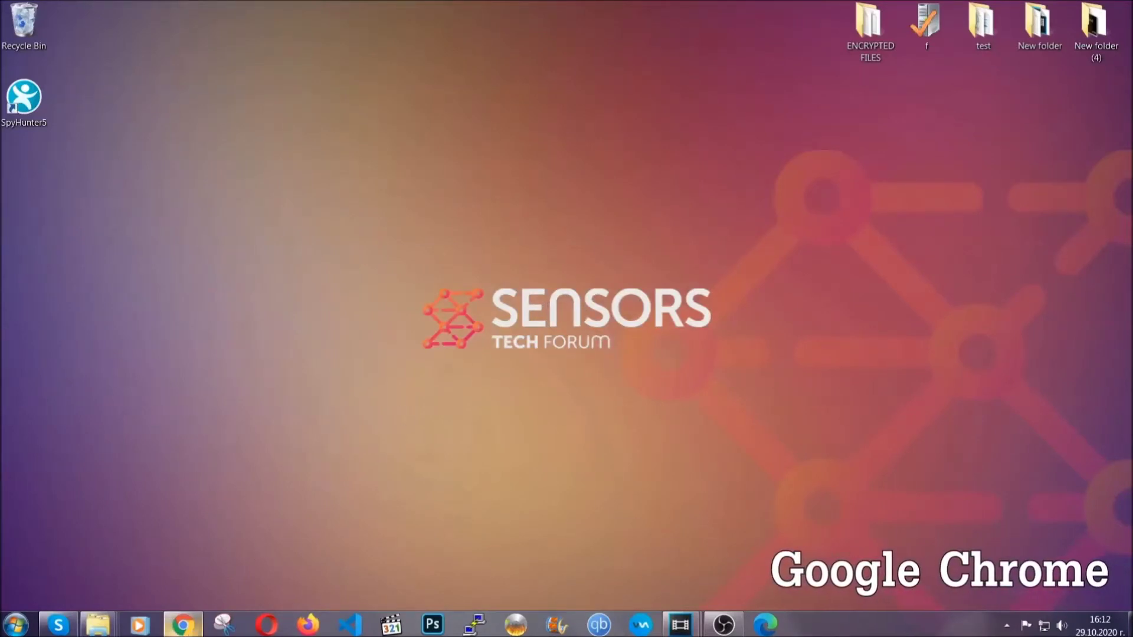
Clear Chrome's All time browsing data at chrome://settings/clearBrowserData, leaving Passwords unchecked
left_click(183, 624)
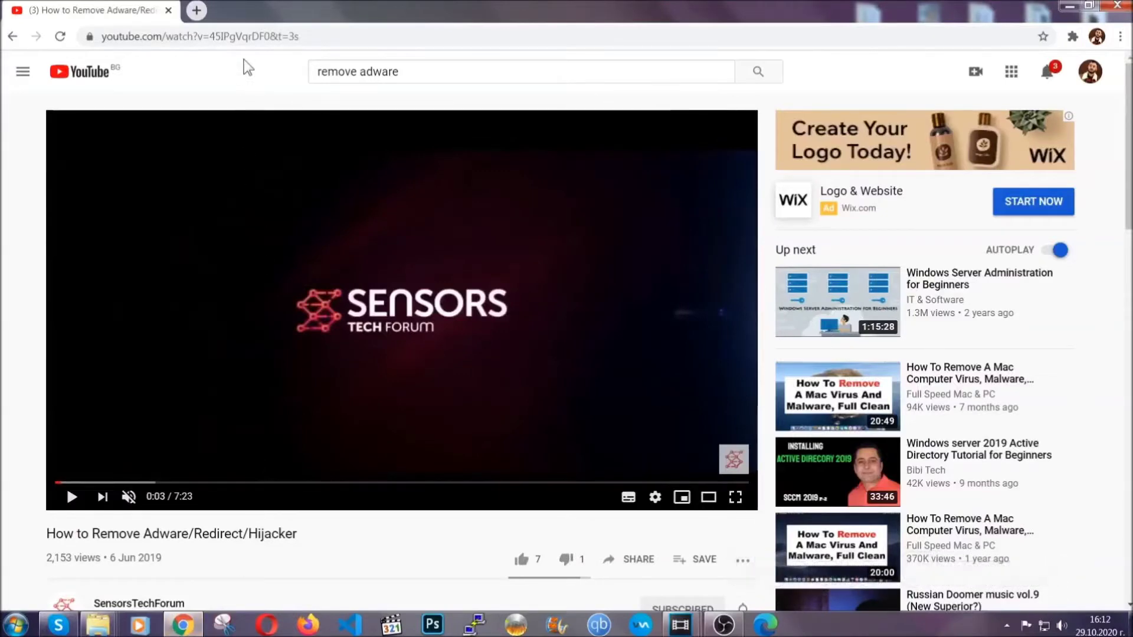
left_click(246, 36)
type("chr")
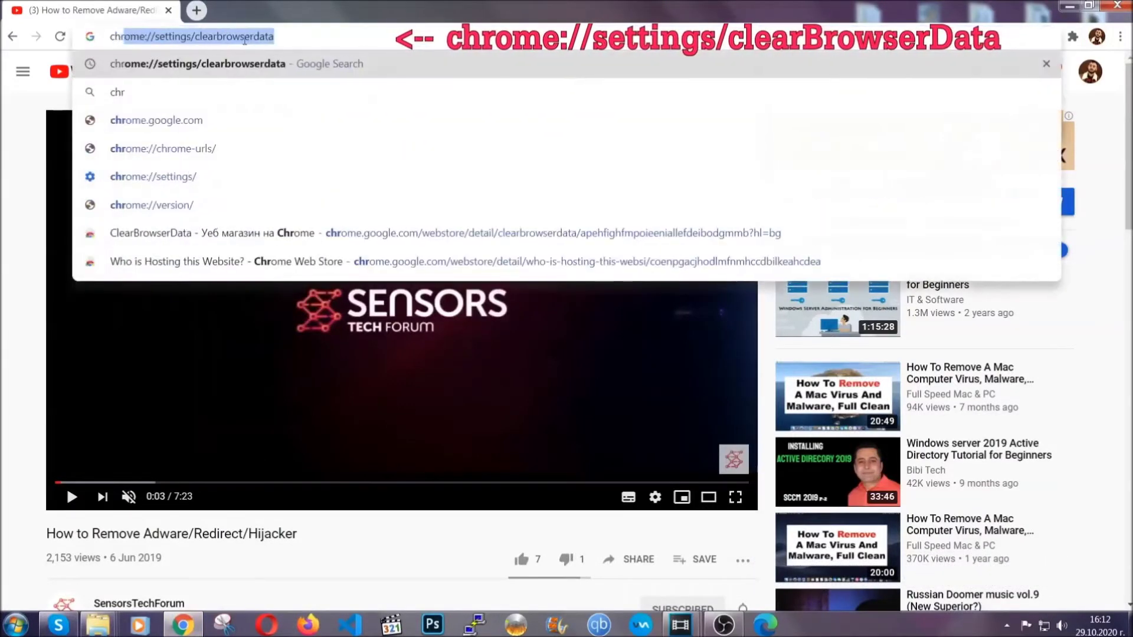
type("ome:/")
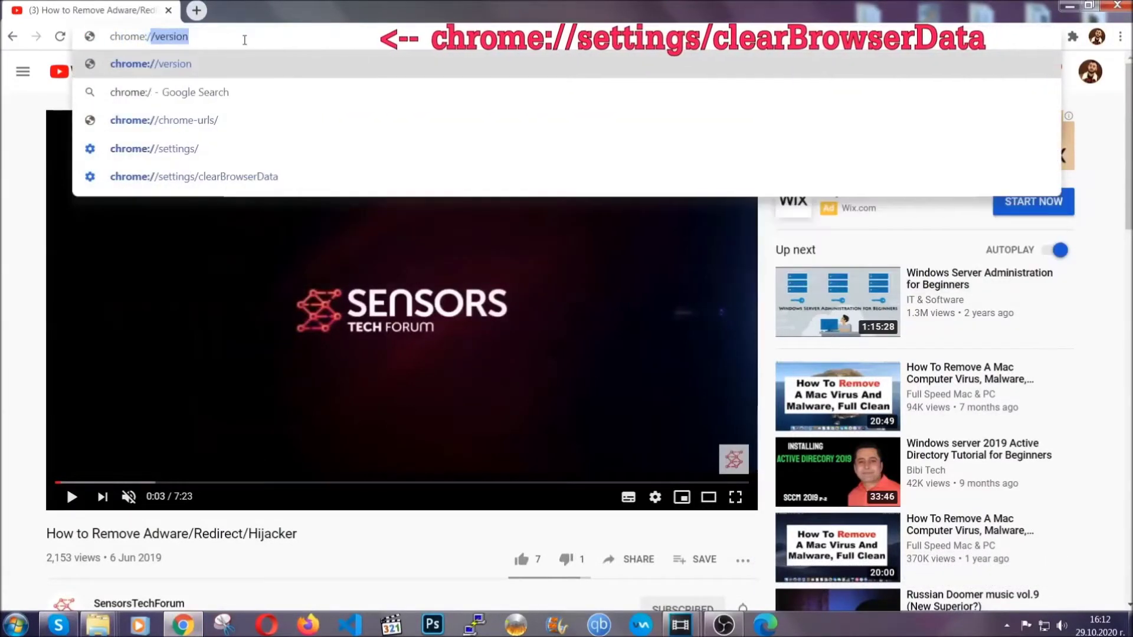
type("/setting")
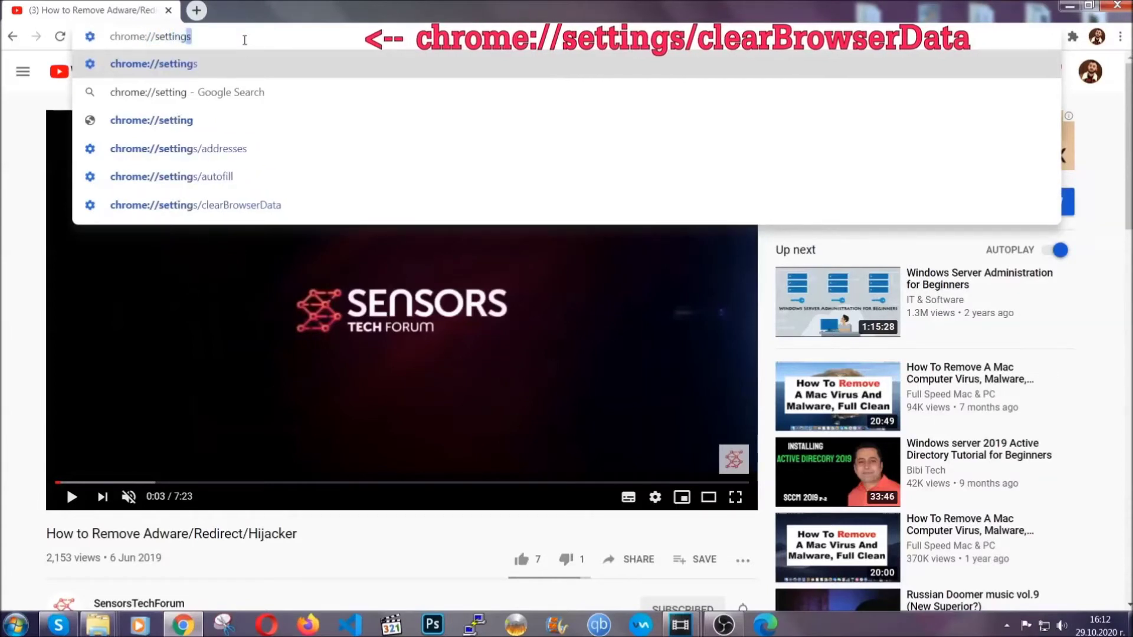
type("s/cle")
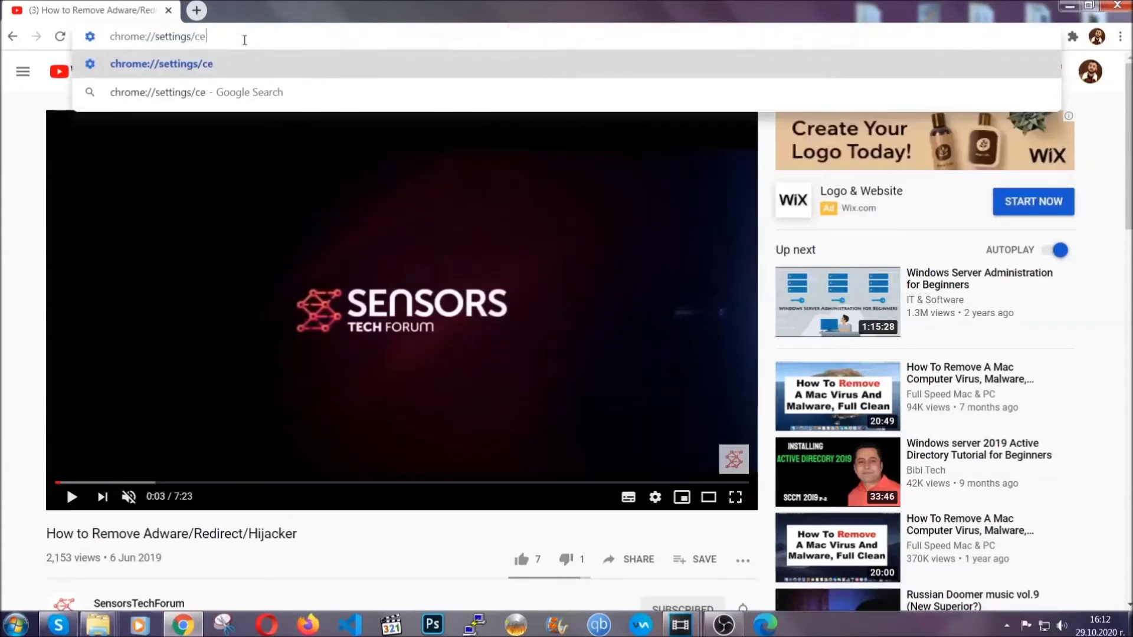
type("ar")
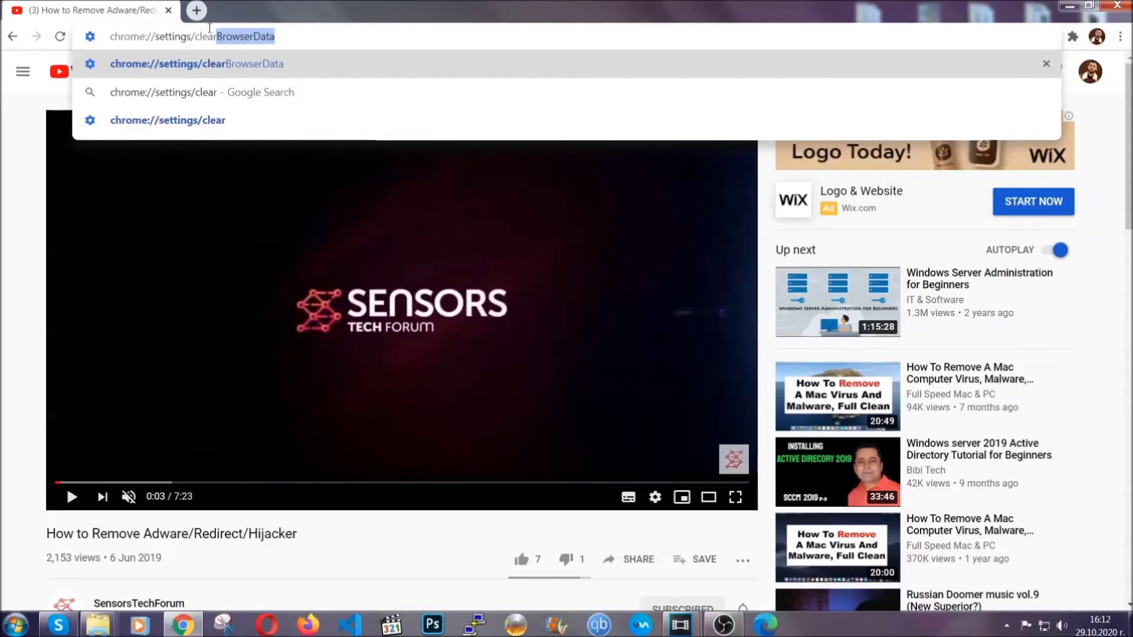
key("Return")
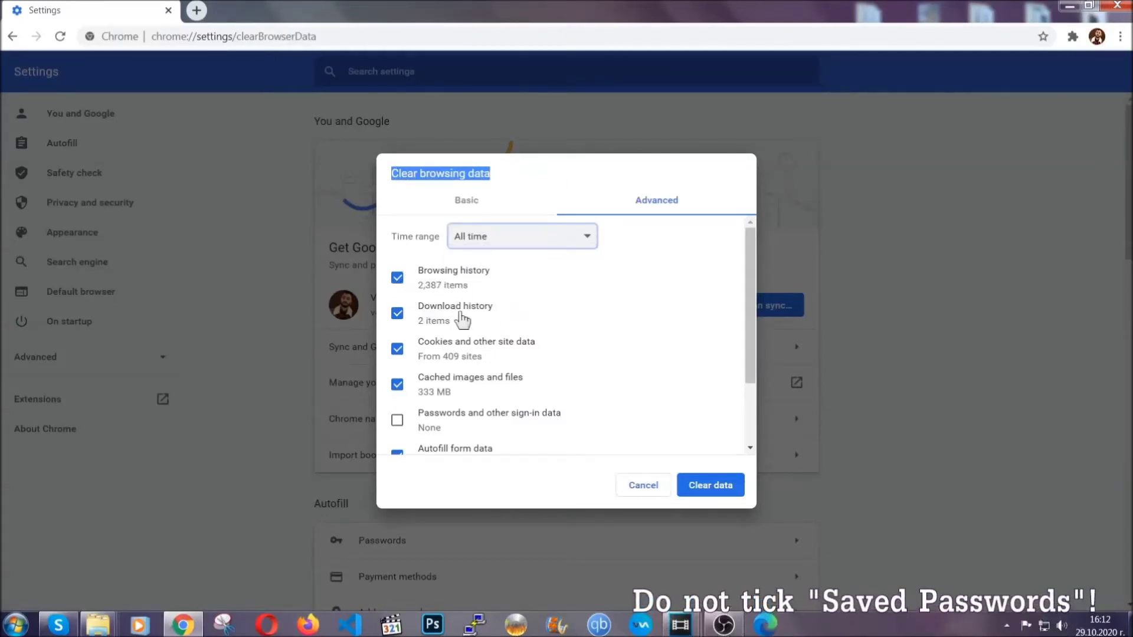
scroll(461, 392, "down", 2)
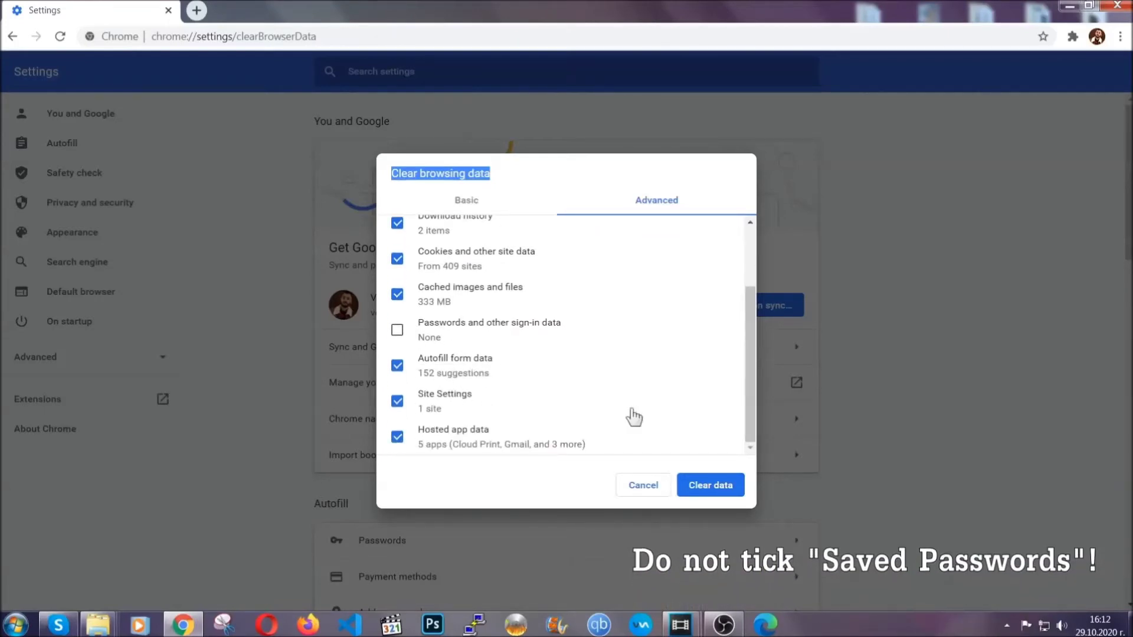
left_click(696, 487)
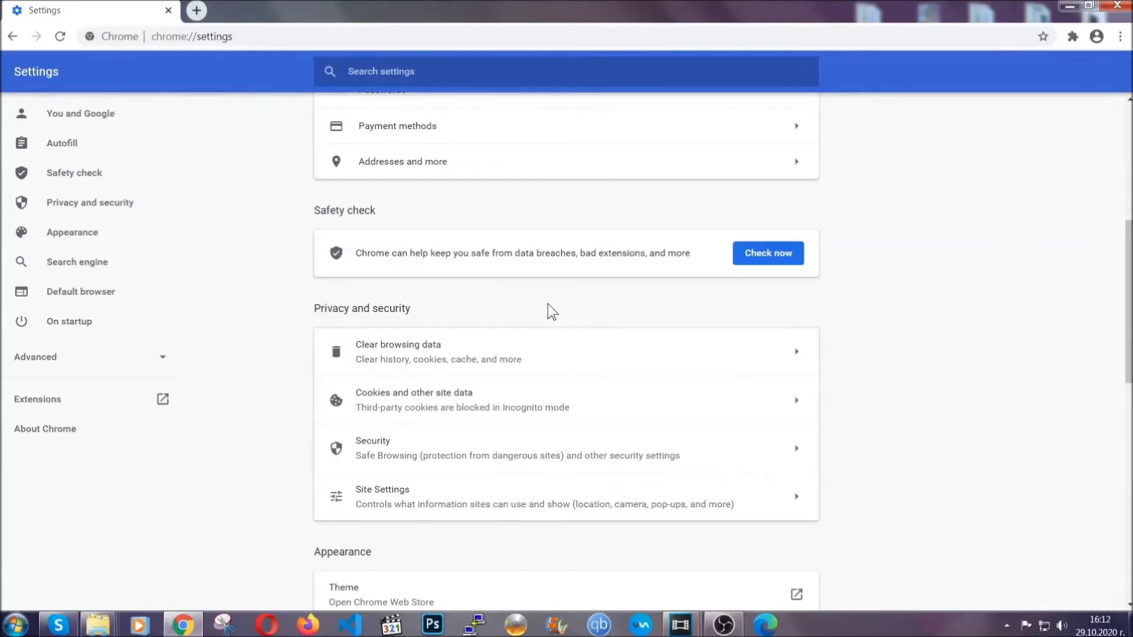
Remove the Bulk Media Downloader extension from Chrome's Extensions page, then minimize Chrome
left_click(1120, 37)
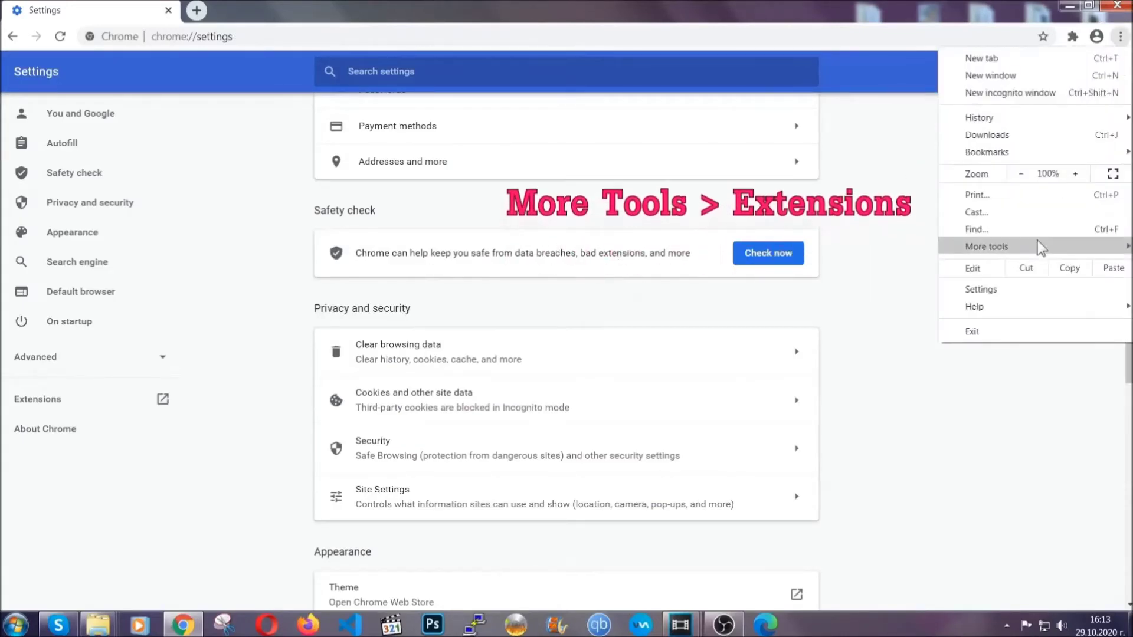
mouse_move(1039, 245)
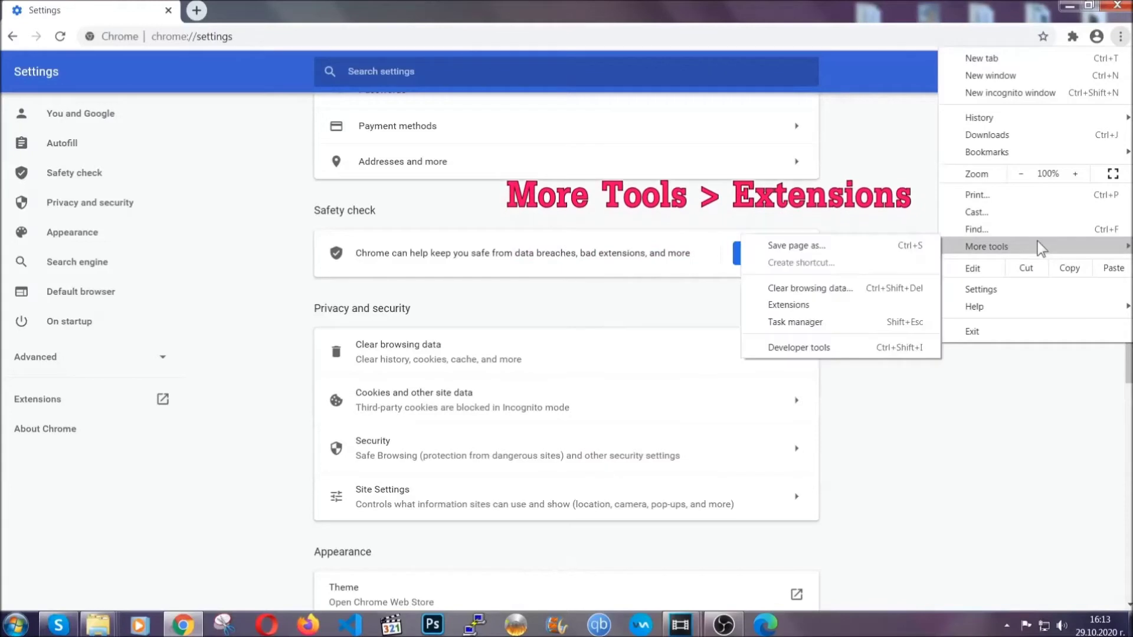
left_click(819, 305)
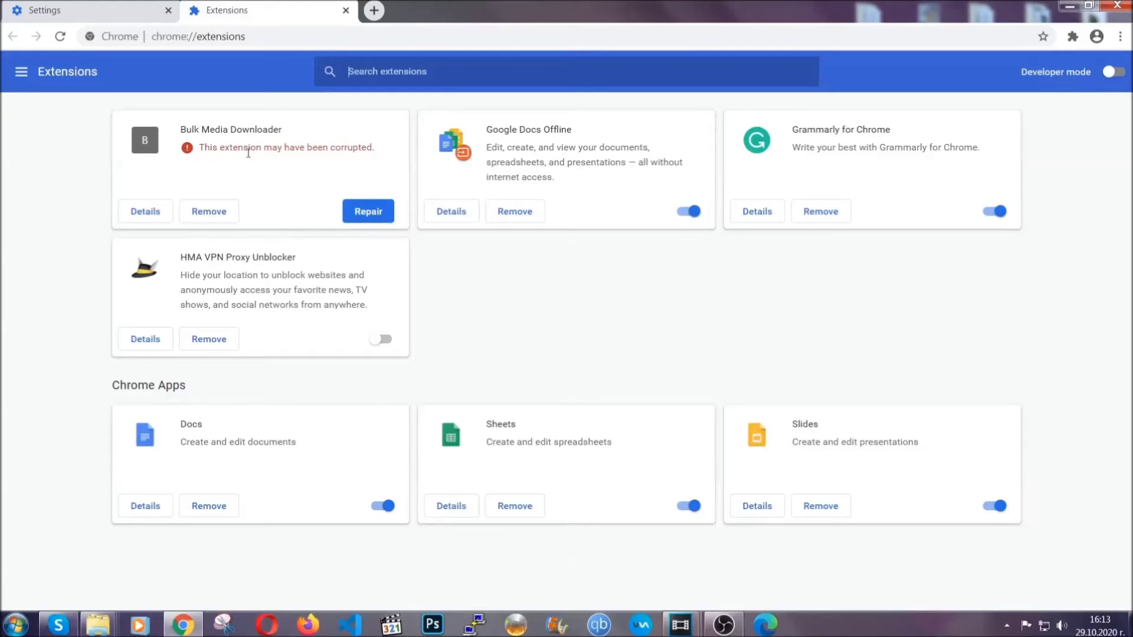
left_click(209, 211)
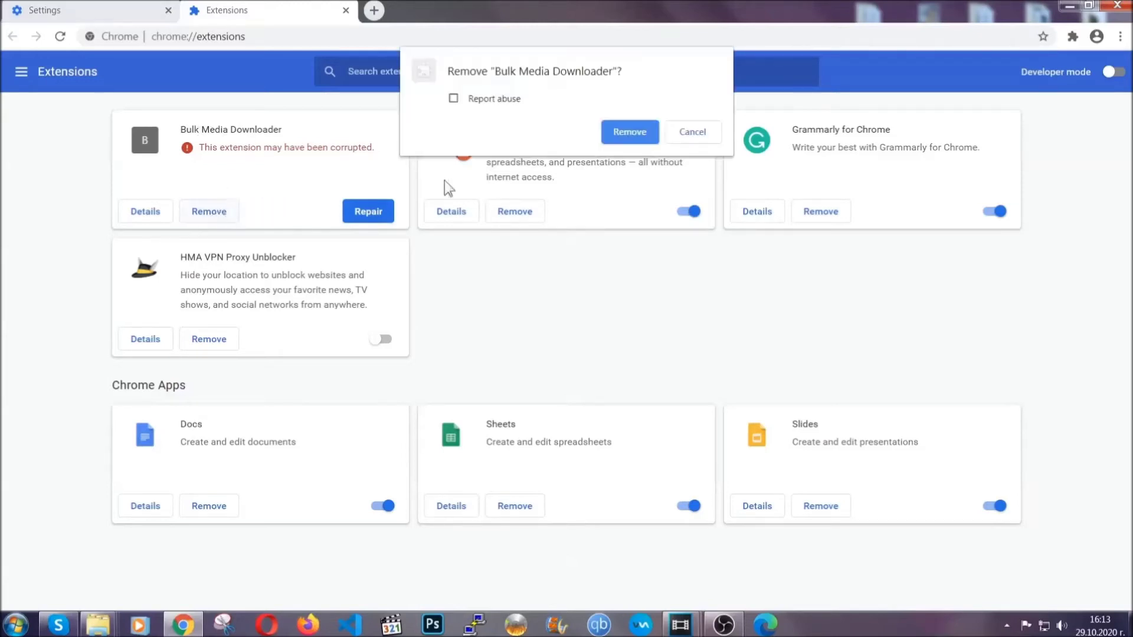
left_click(614, 135)
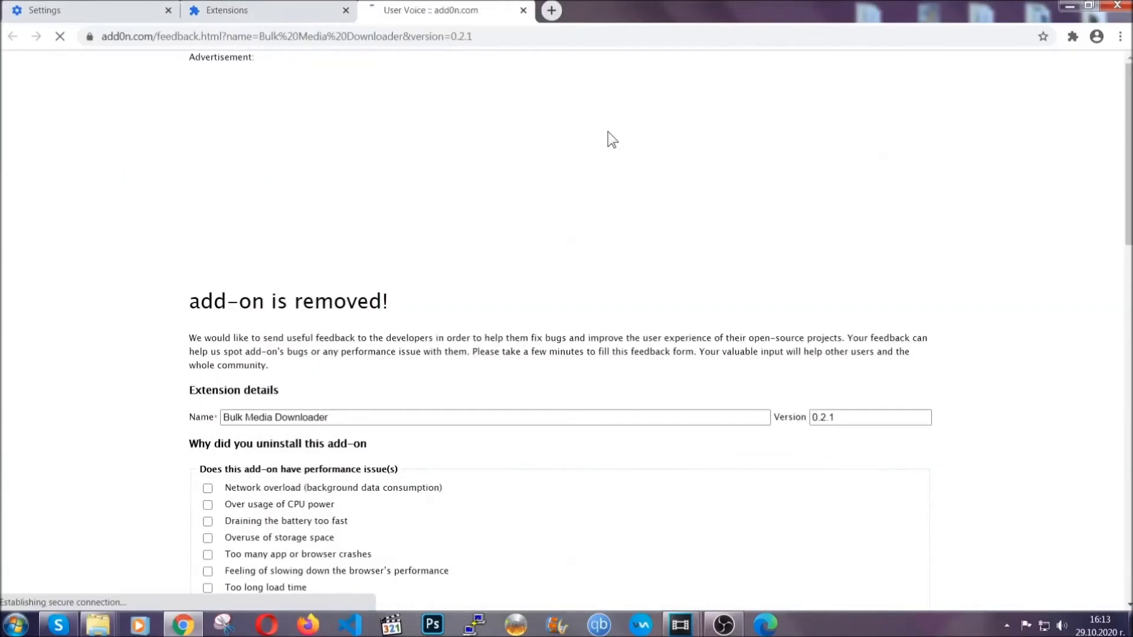
left_click(287, 11)
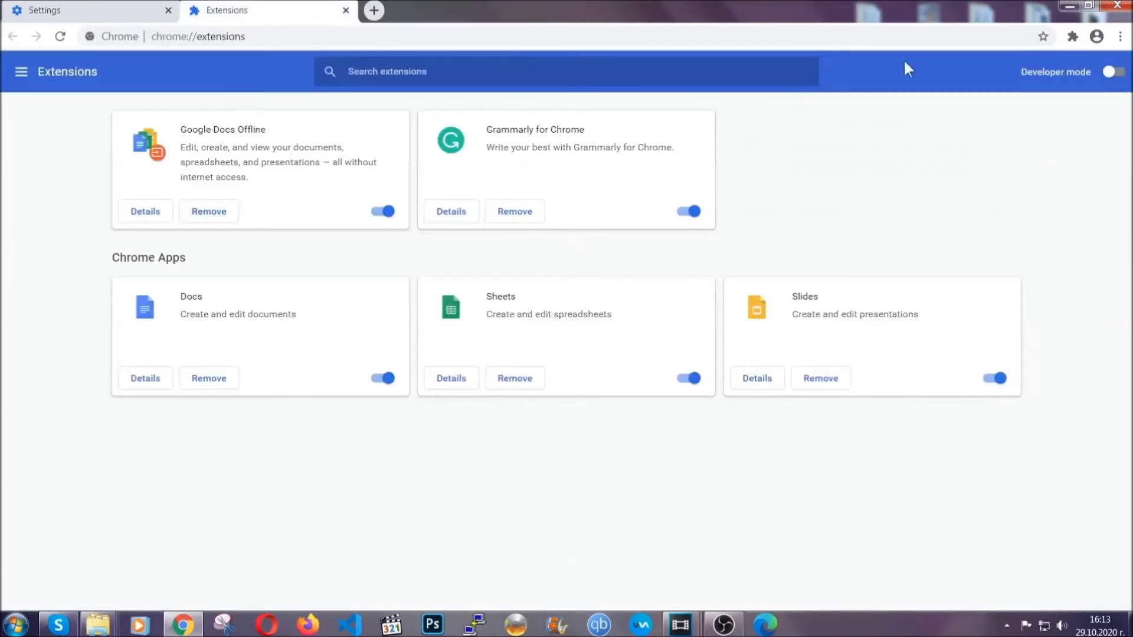
left_click(1068, 7)
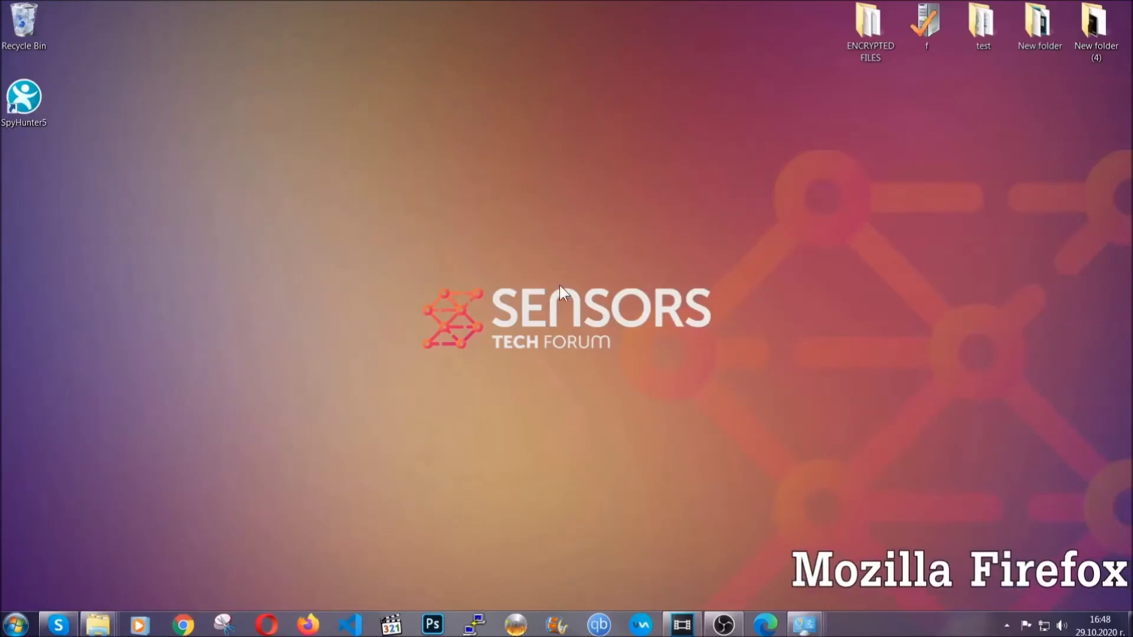
Launch Firefox and load about:support in the address bar
left_click(308, 623)
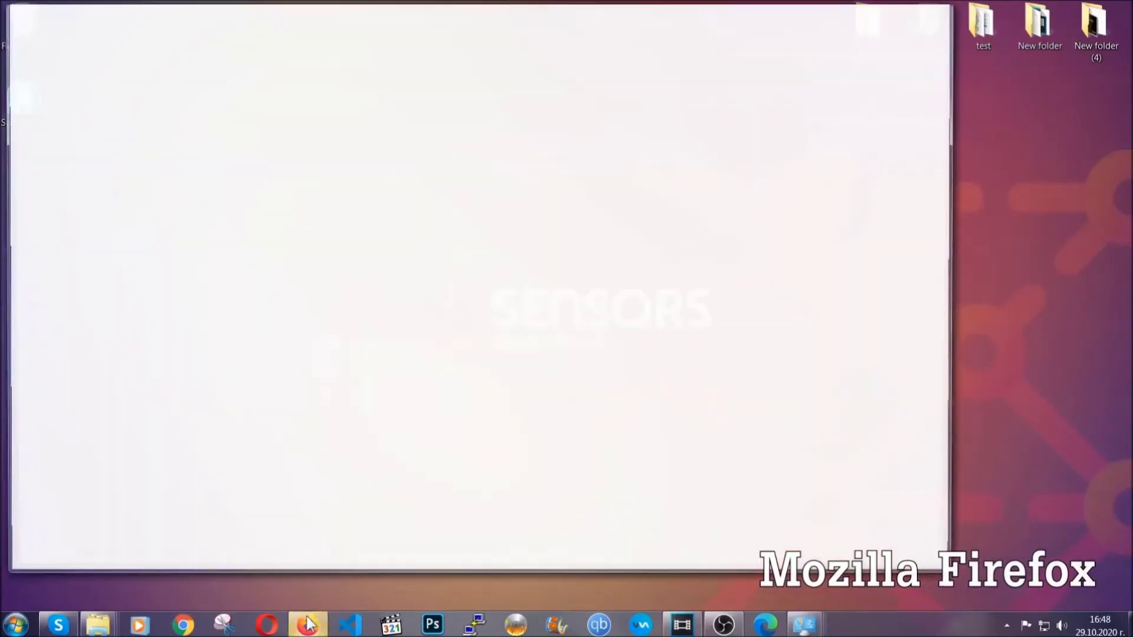
left_click(311, 42)
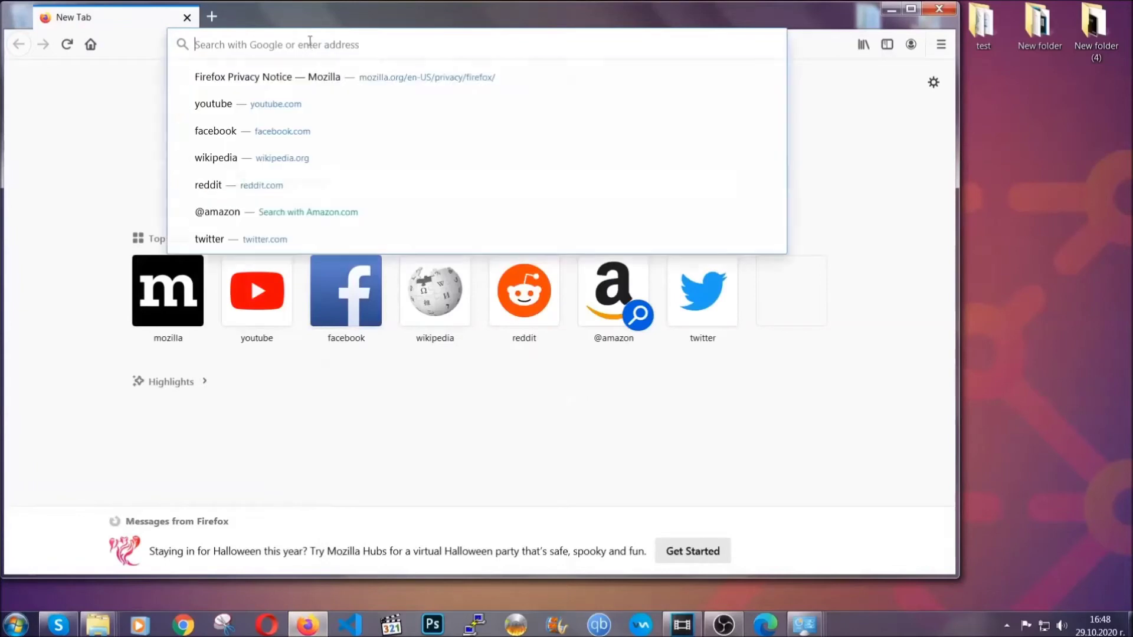
type("about")
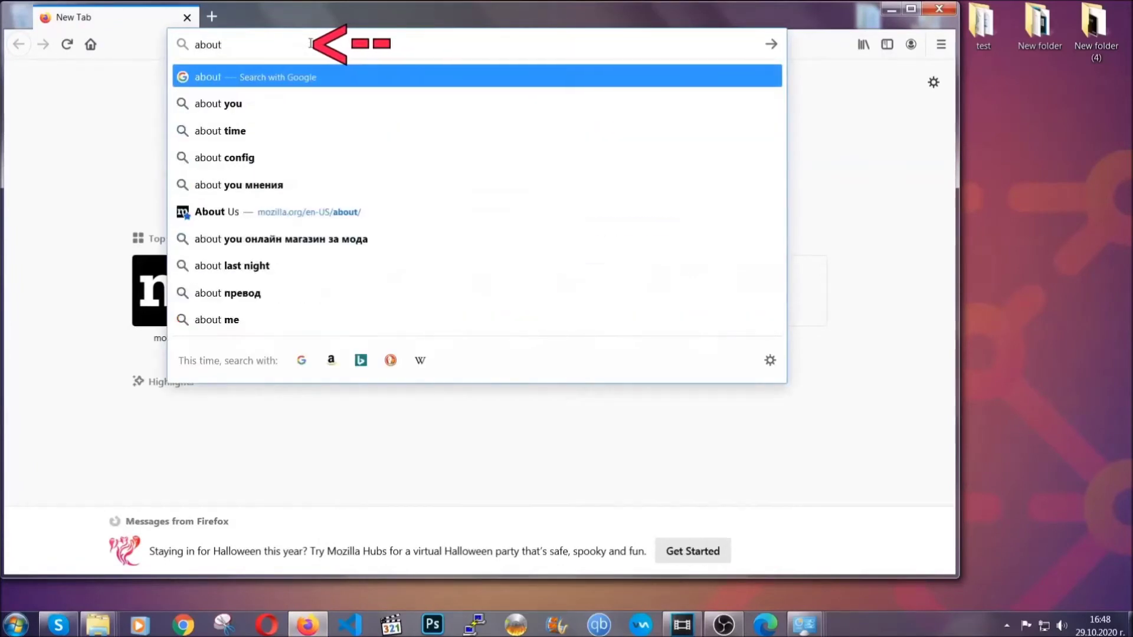
type(":support")
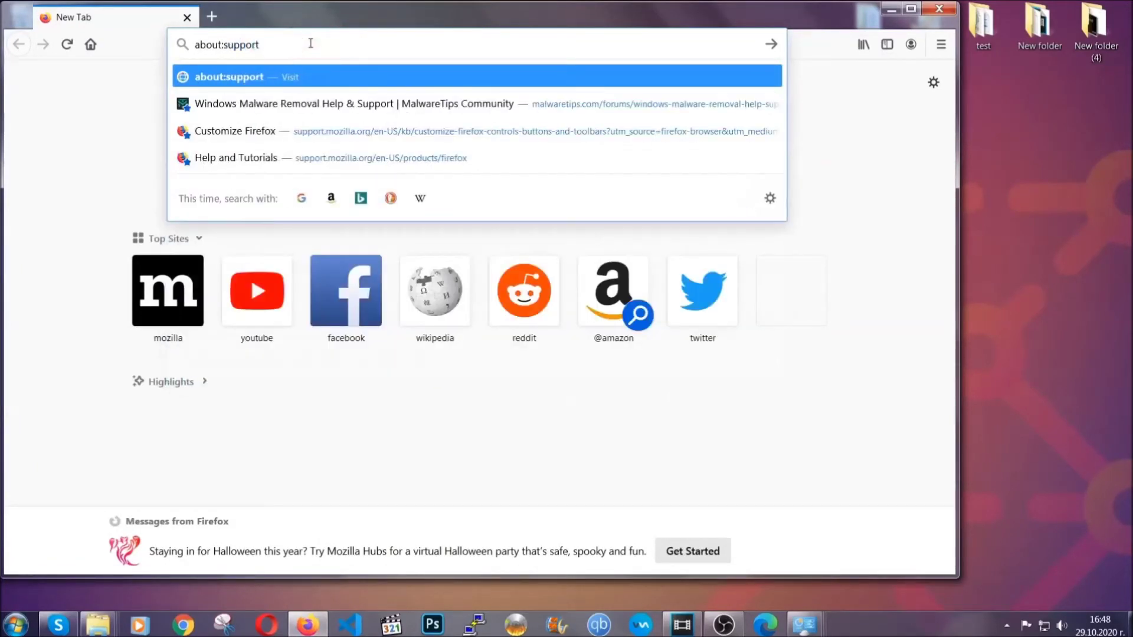
key("Return")
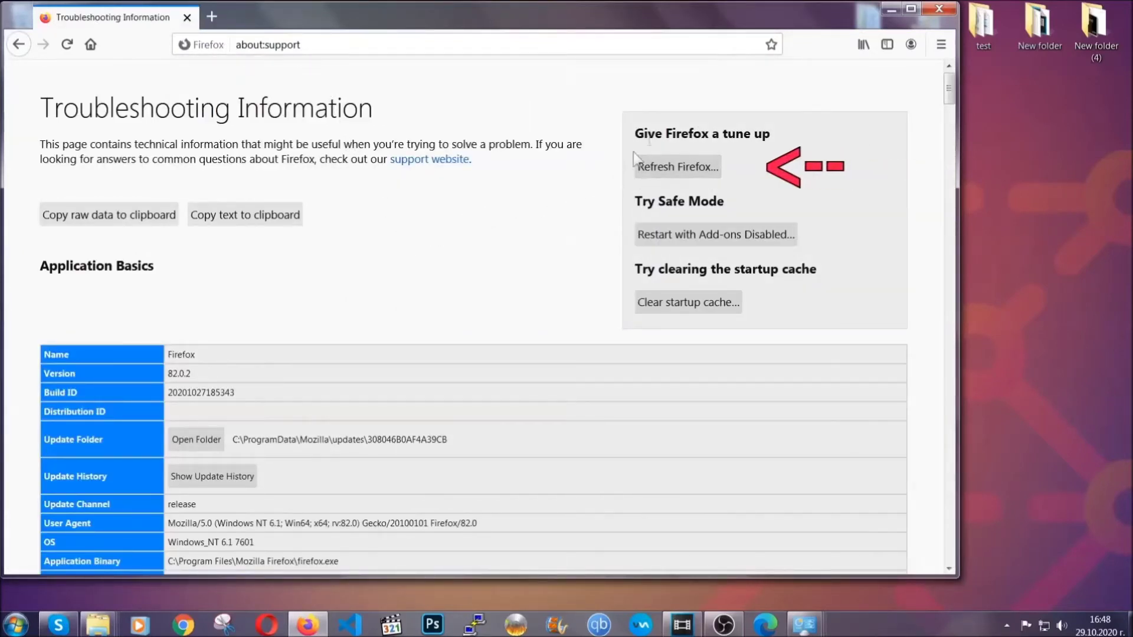
Run and confirm Refresh Firefox, then minimize the window once it succeeds
left_click(670, 171)
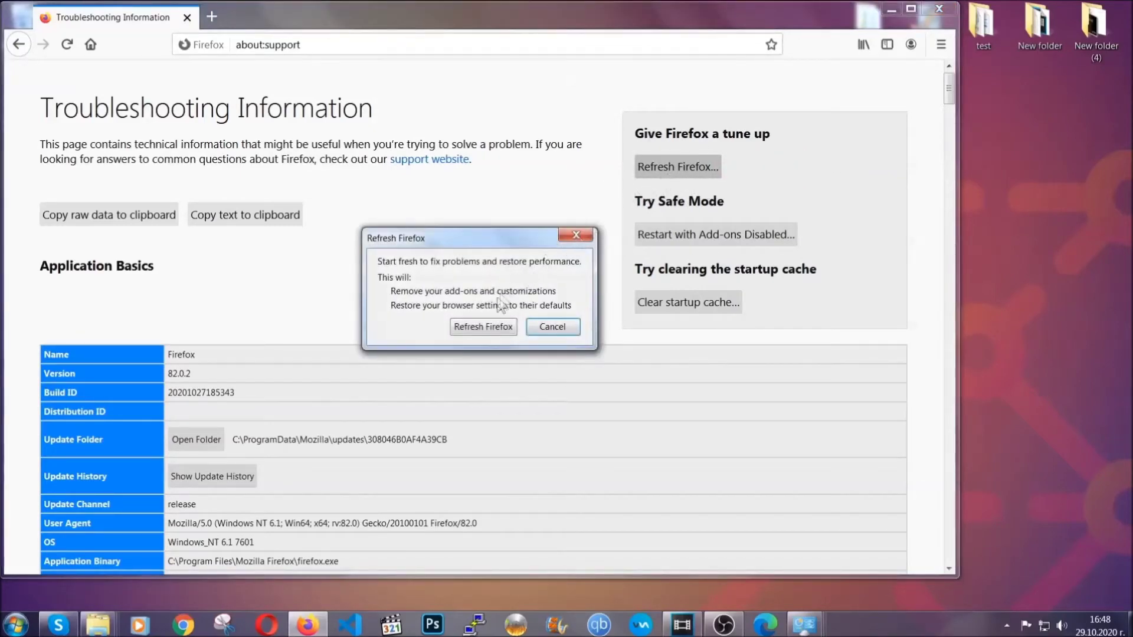
left_click(483, 328)
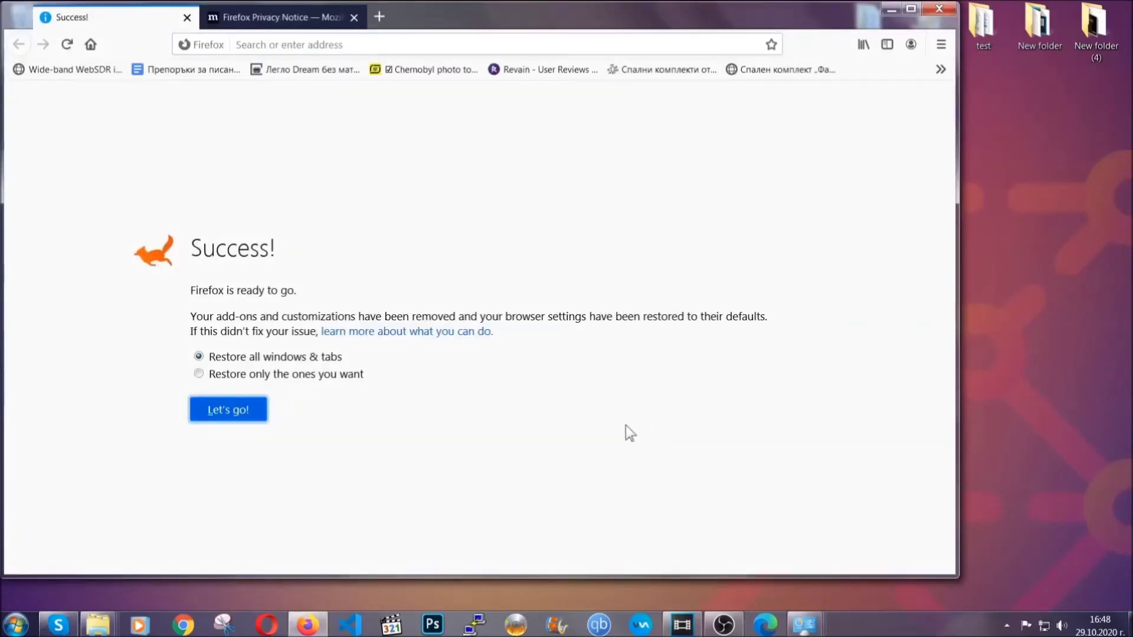
left_click(891, 9)
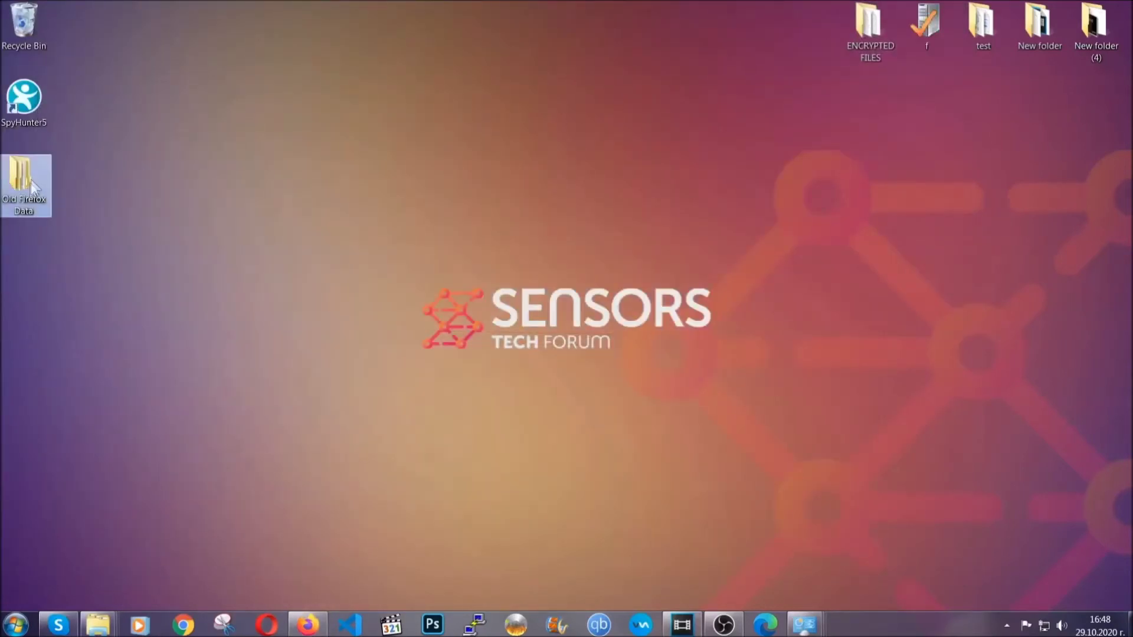
mouse_move(24, 219)
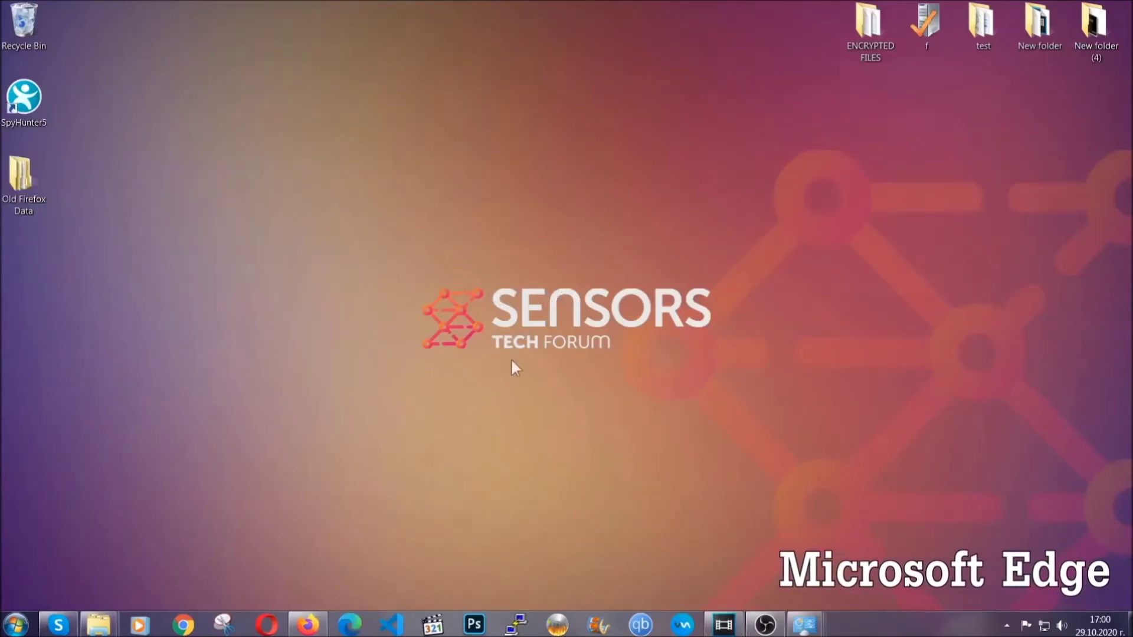
In Edge, clear browsing data for All time at edge://settings/clearBrowserData
left_click(350, 625)
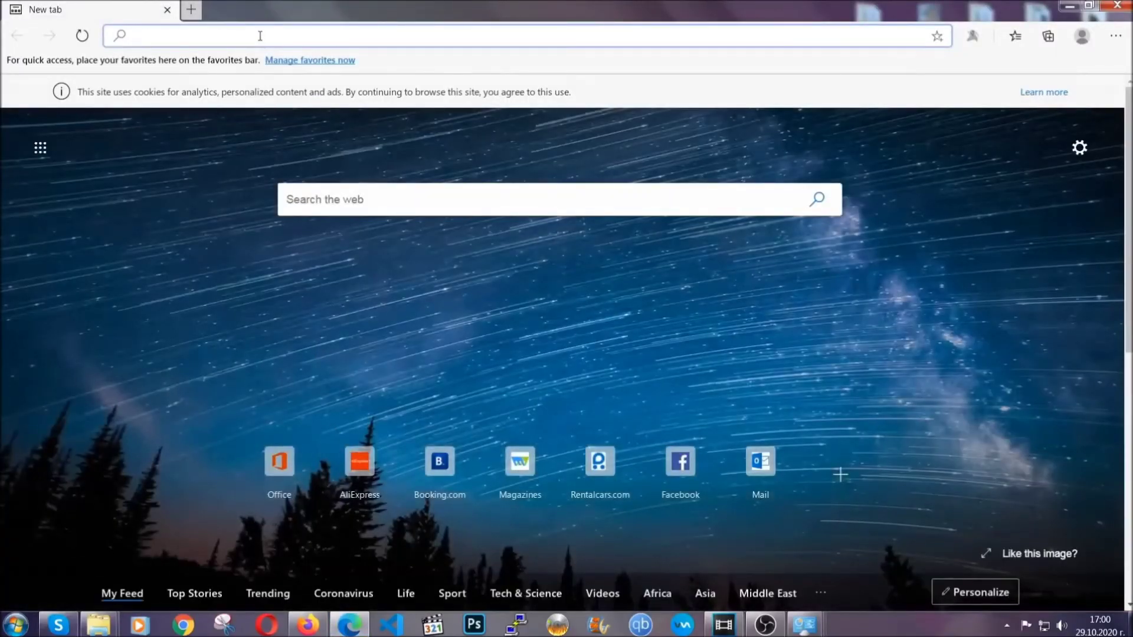
type("edge:")
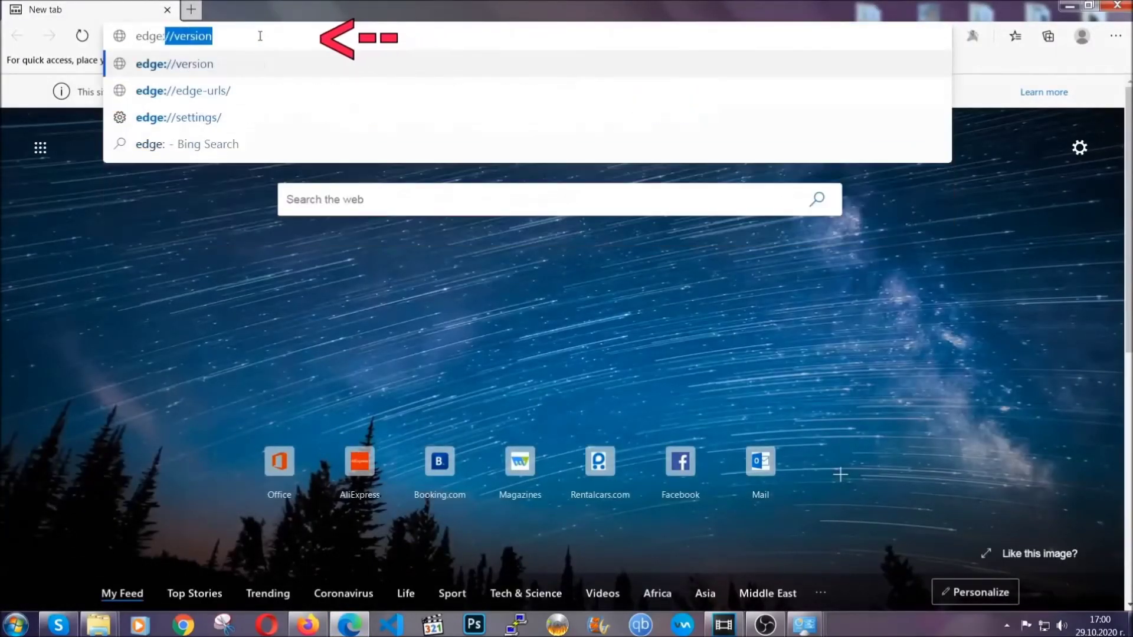
type("//setting")
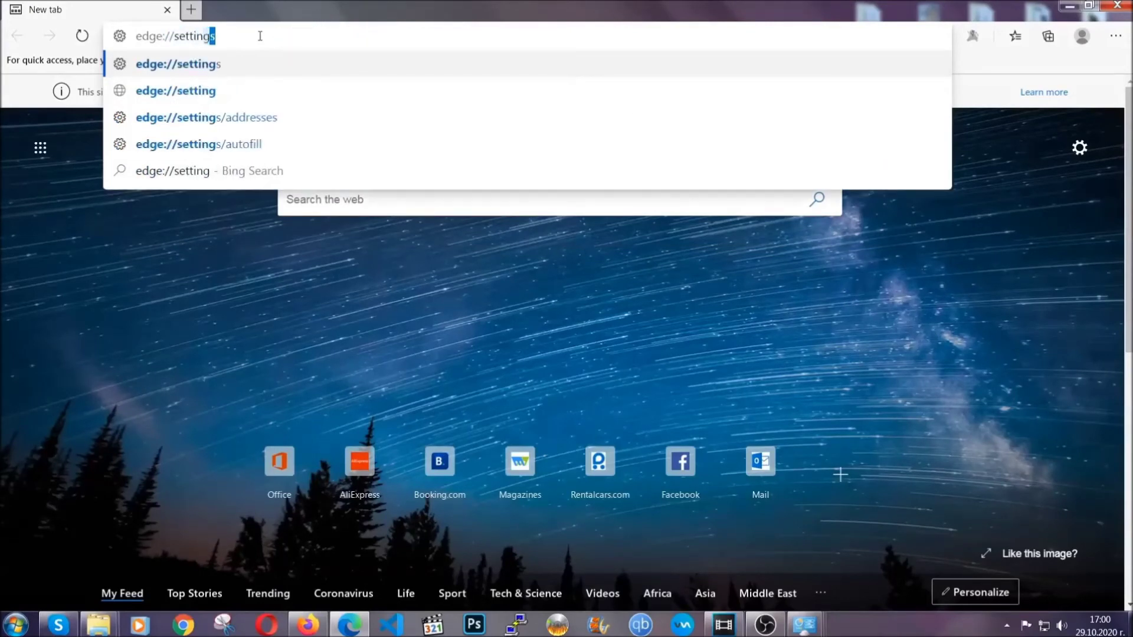
type("s/clearB")
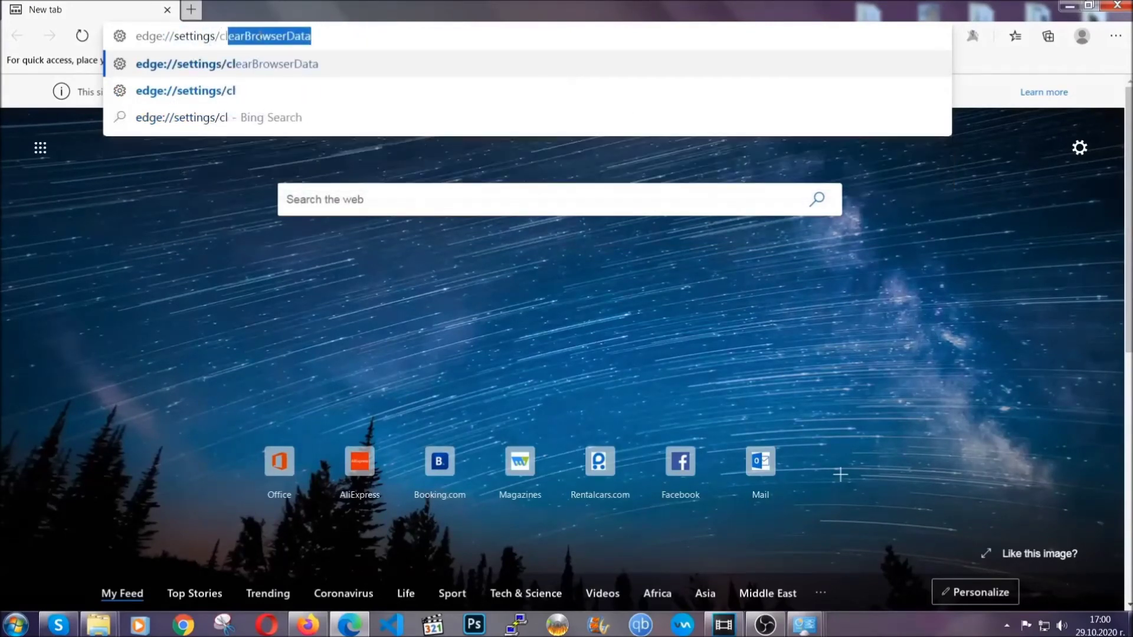
type("rowserData")
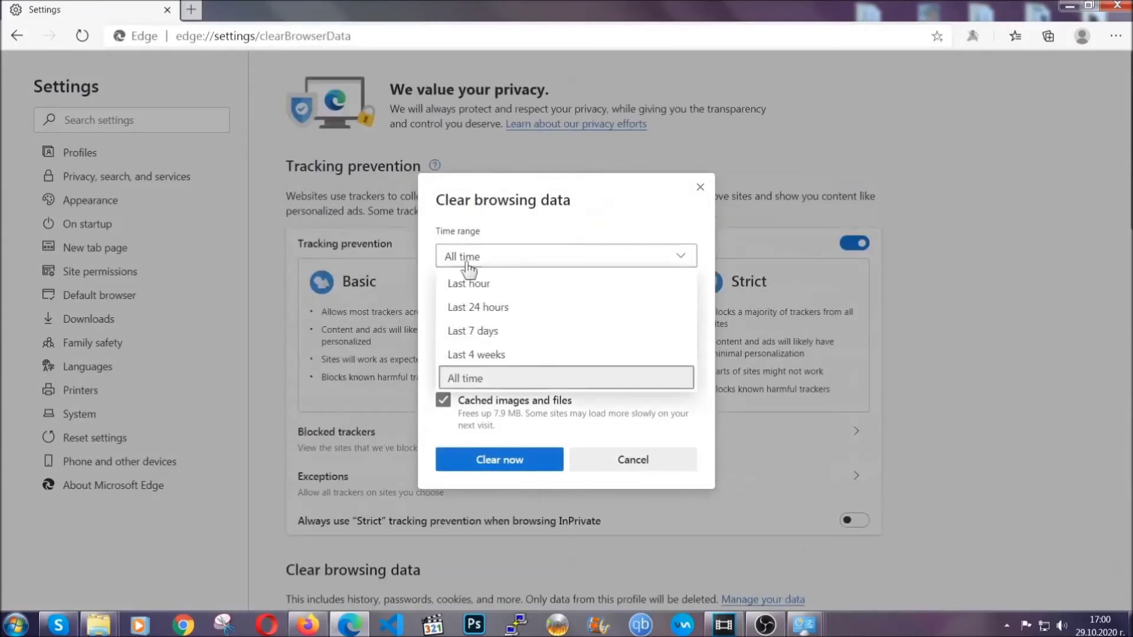
left_click(468, 378)
scroll(475, 360, "down", 3)
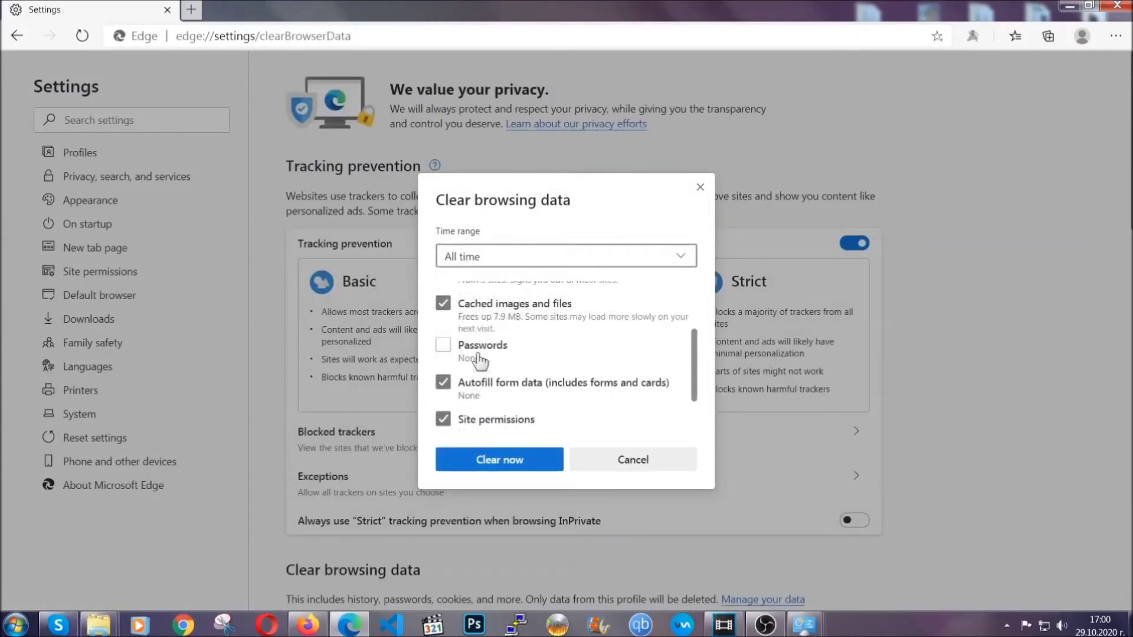
left_click(493, 464)
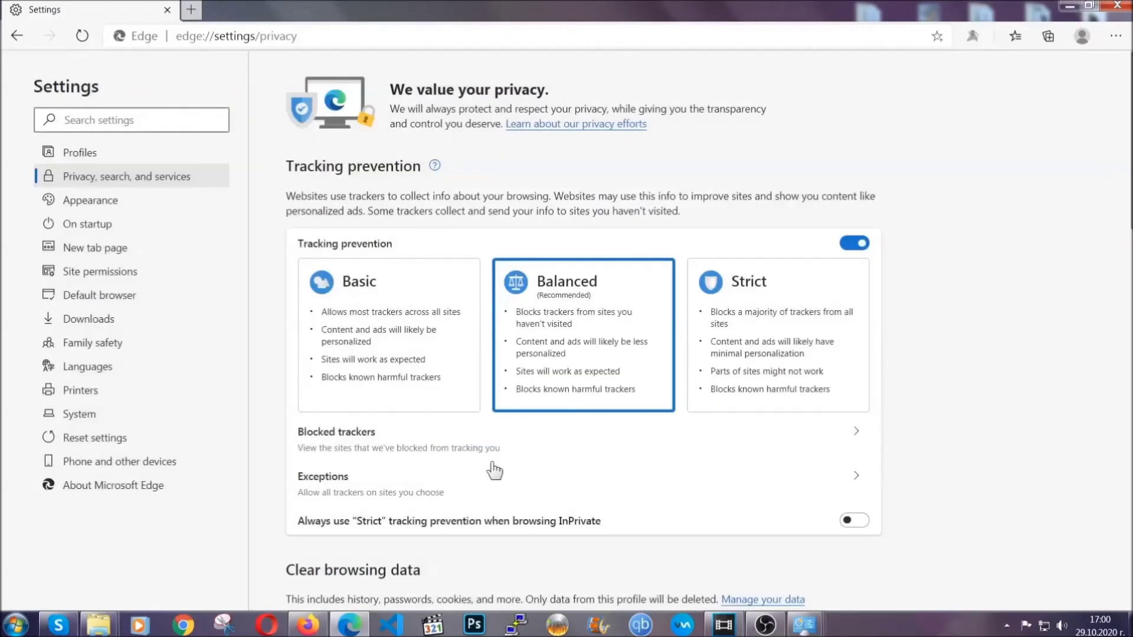
Remove the 網路假期 - 解答查詢新增 extension from Edge's Extensions page and close Edge
left_click(1117, 35)
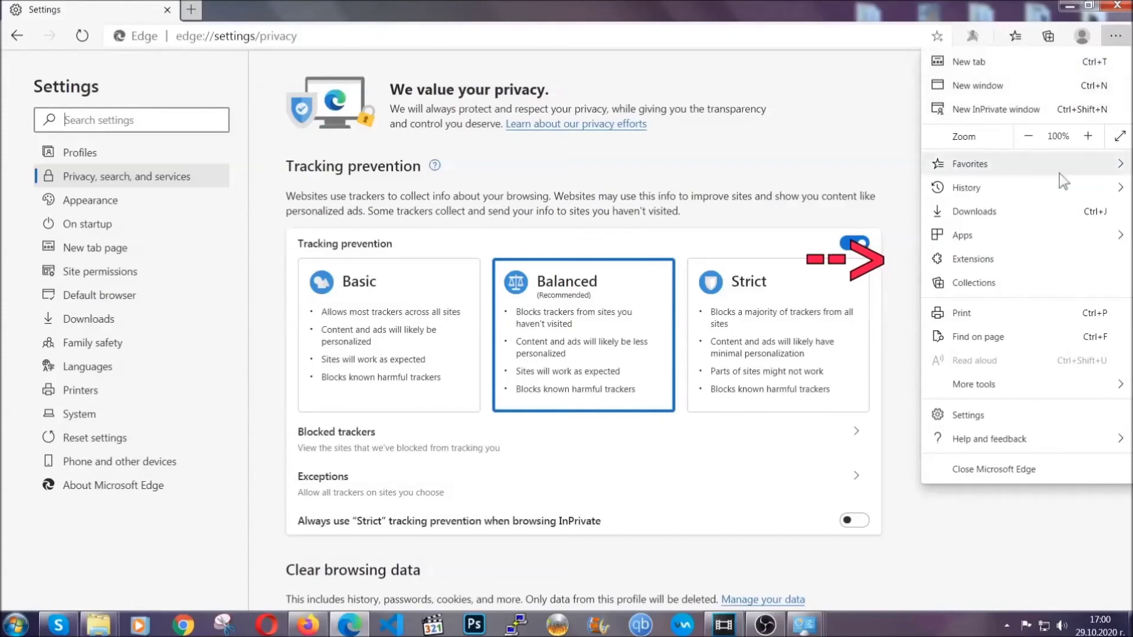
left_click(1033, 252)
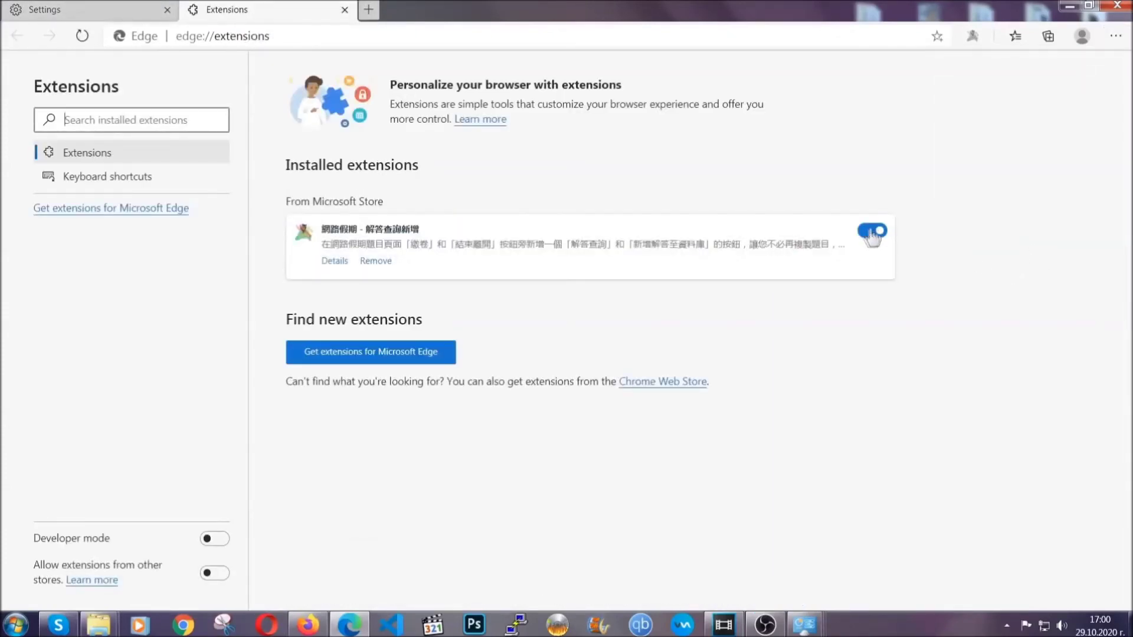
left_click(370, 262)
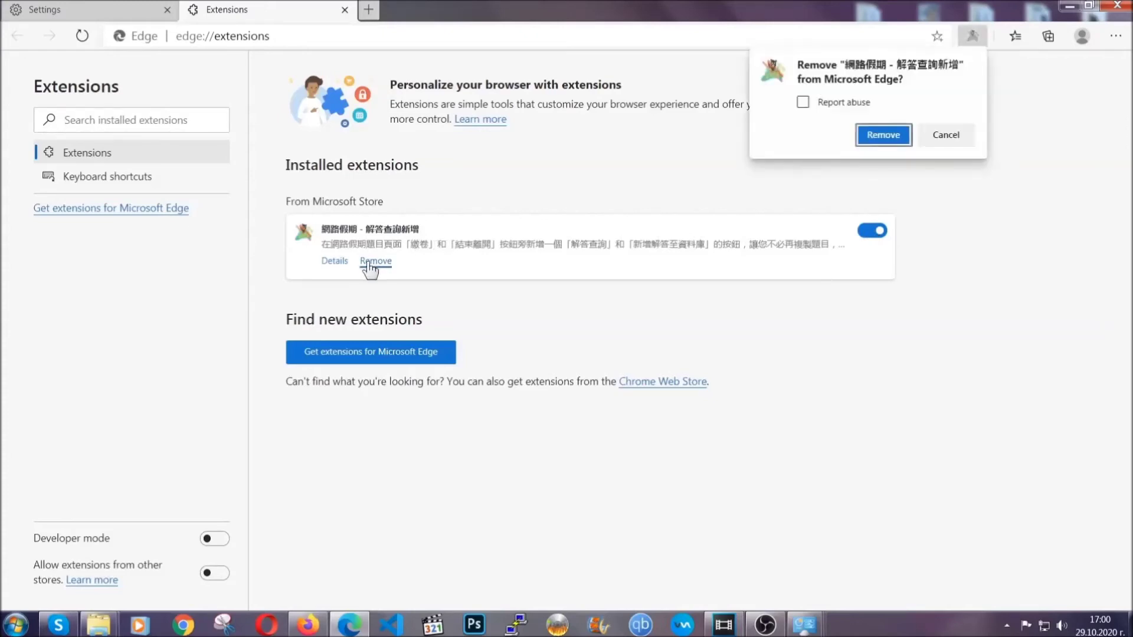
left_click(867, 139)
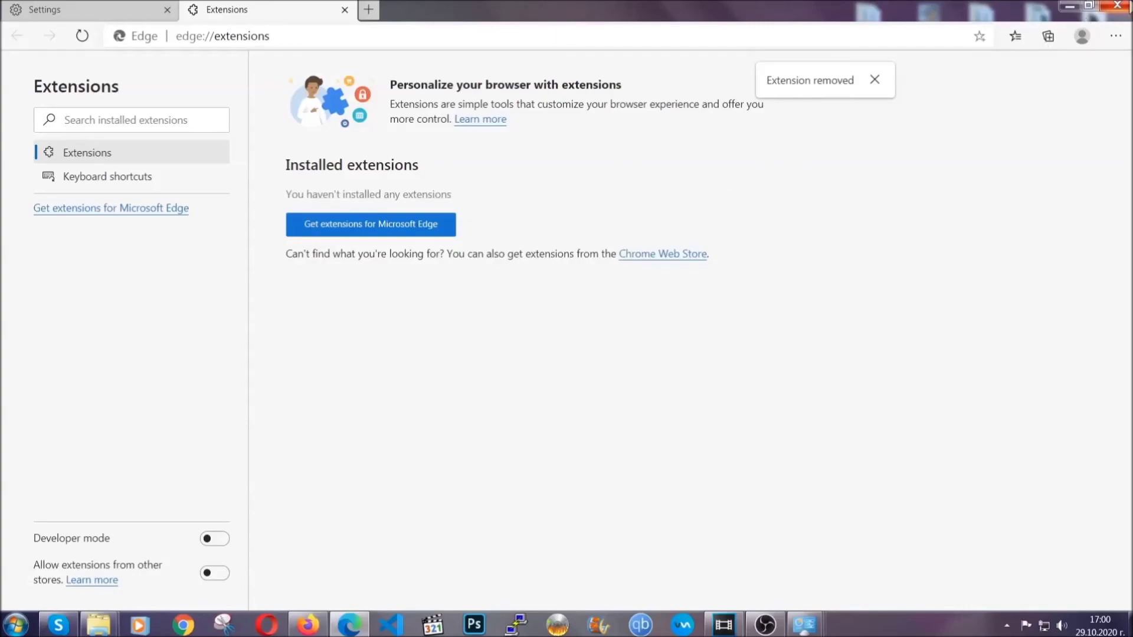
left_click(1070, 6)
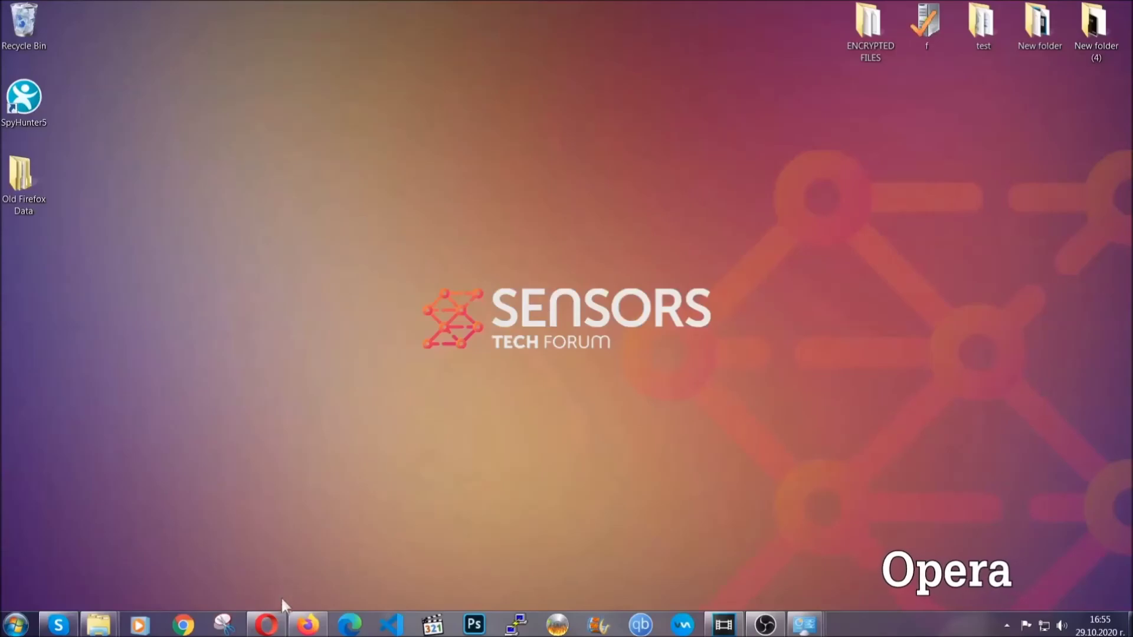
Launch Opera and load the opera://settings/clearBrowserData page
left_click(266, 625)
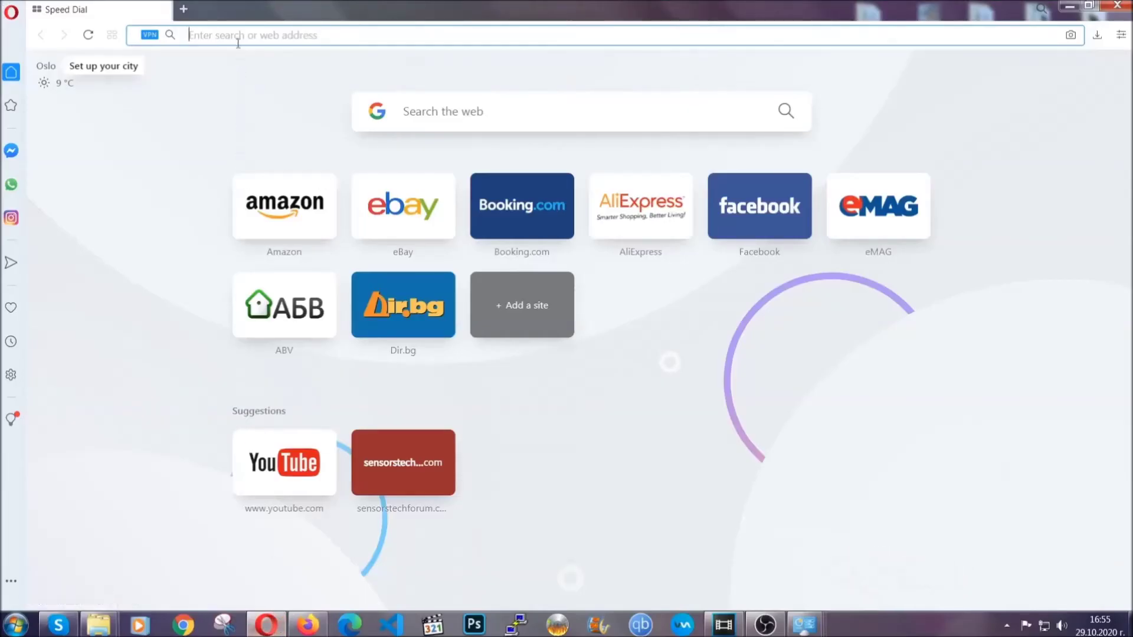
type("opera")
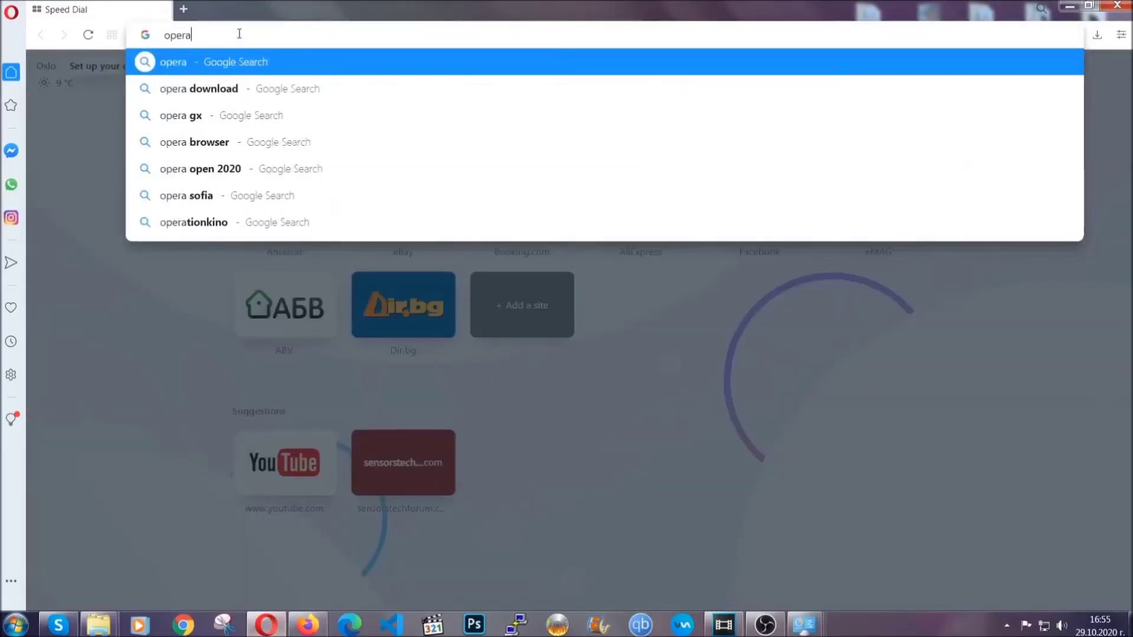
type("://settings/c")
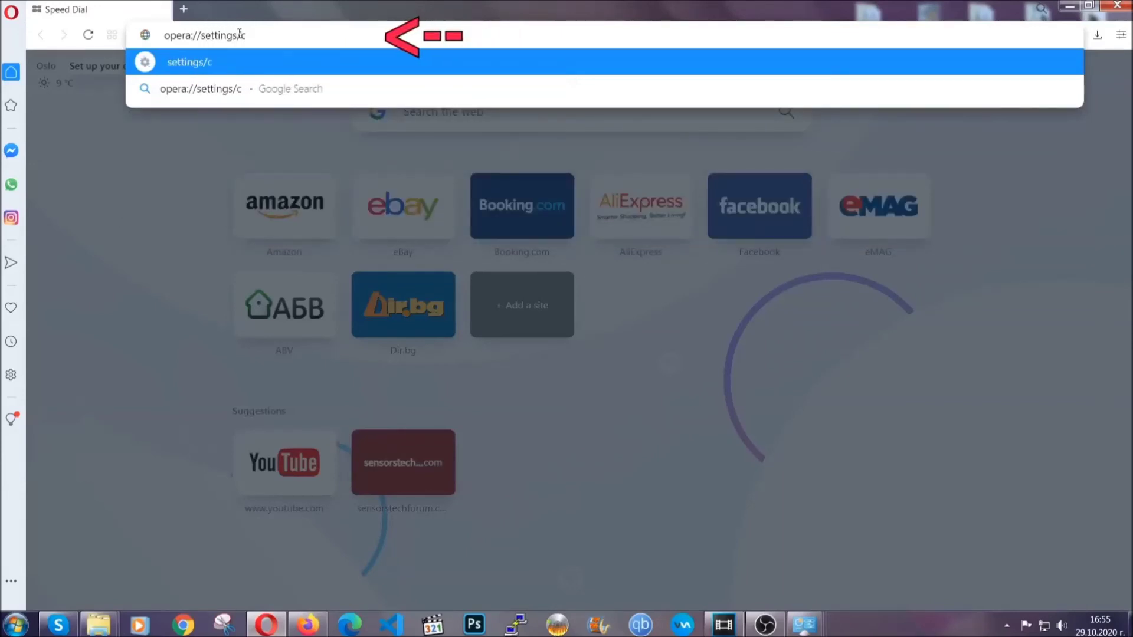
type("learBrr")
key("BackSpace")
type("owserD")
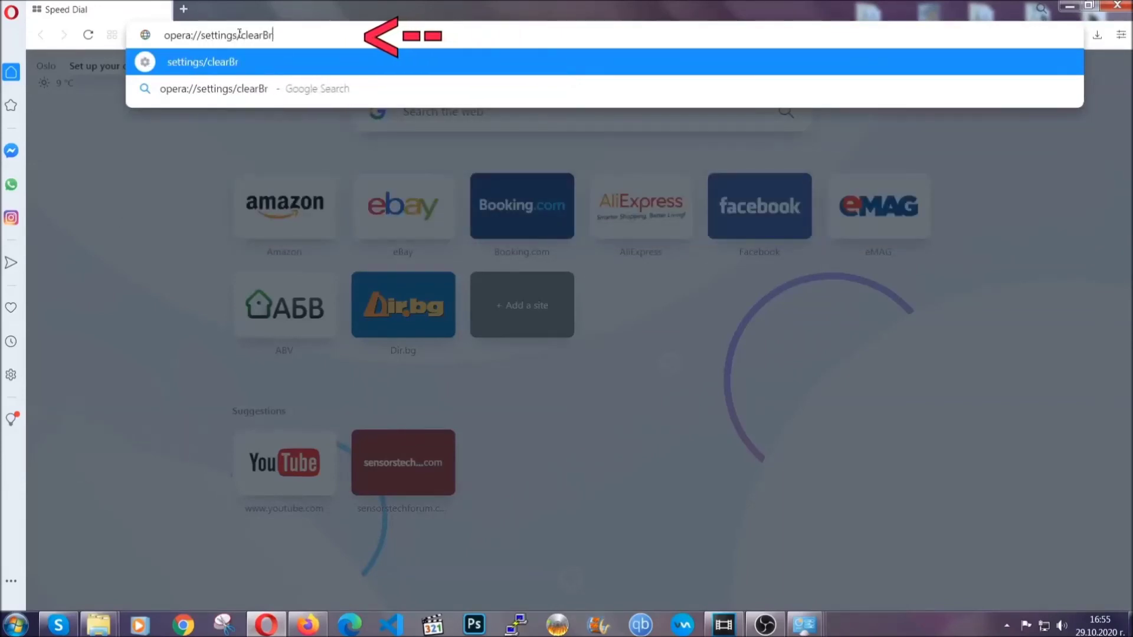
type("ata")
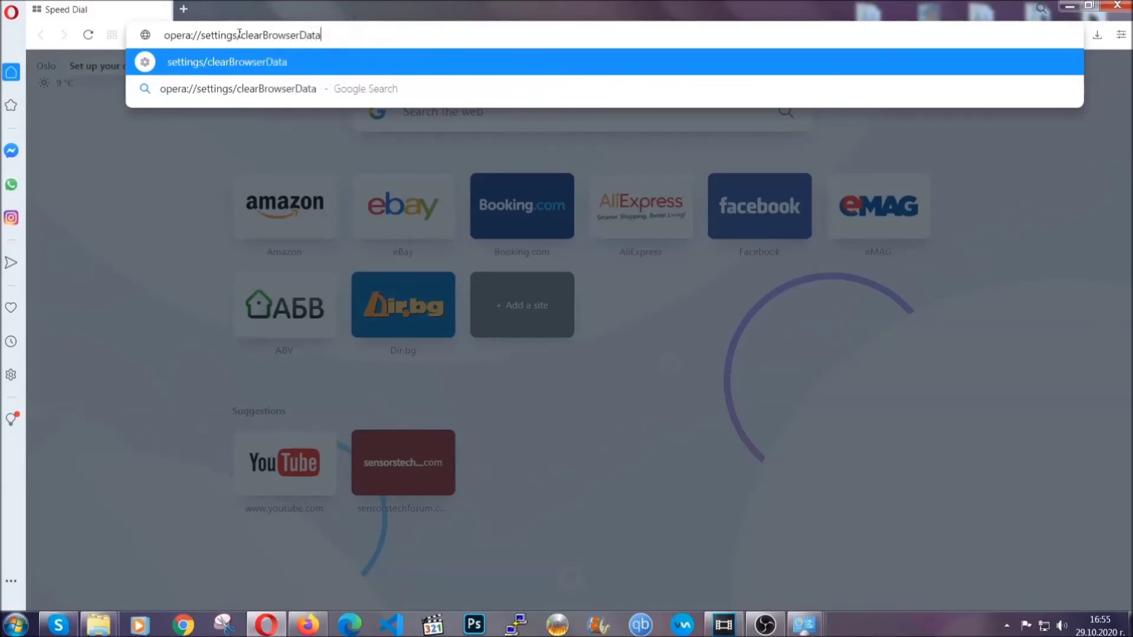
key("Return")
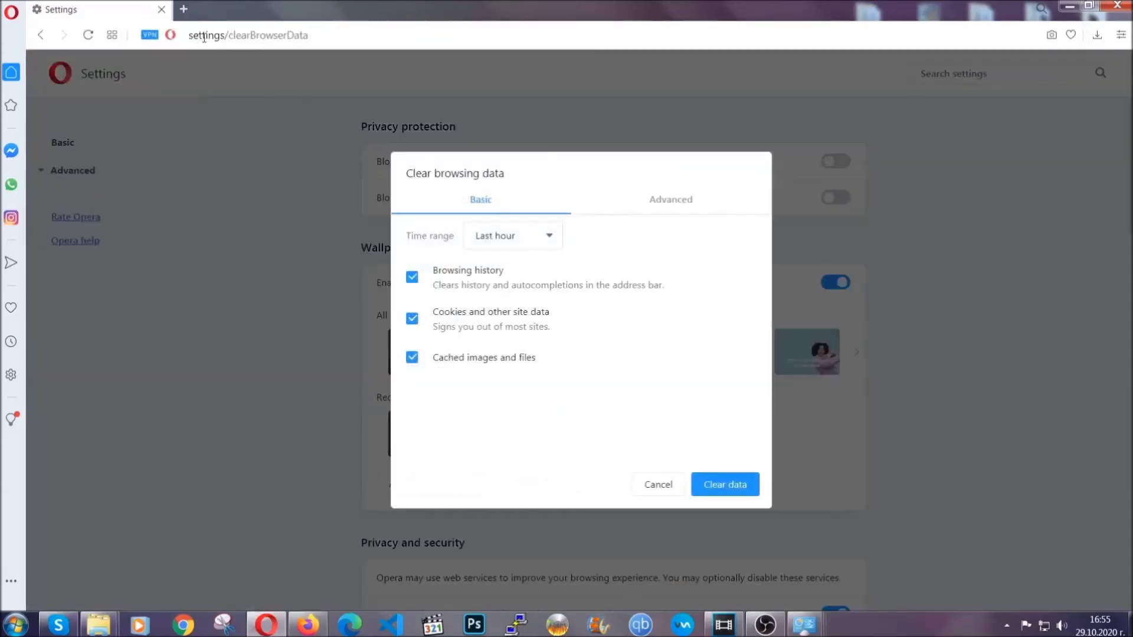
Clear All time data under Advanced, adding autofill form data but keeping passwords
left_click(666, 203)
left_click(552, 236)
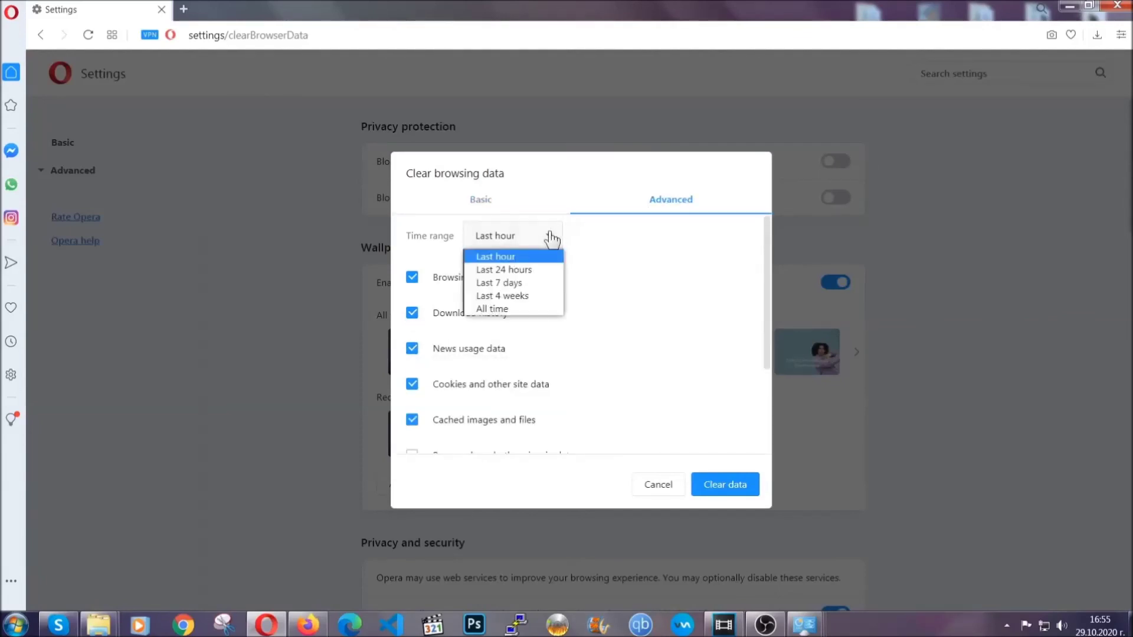
left_click(511, 311)
scroll(518, 316, "down", 3)
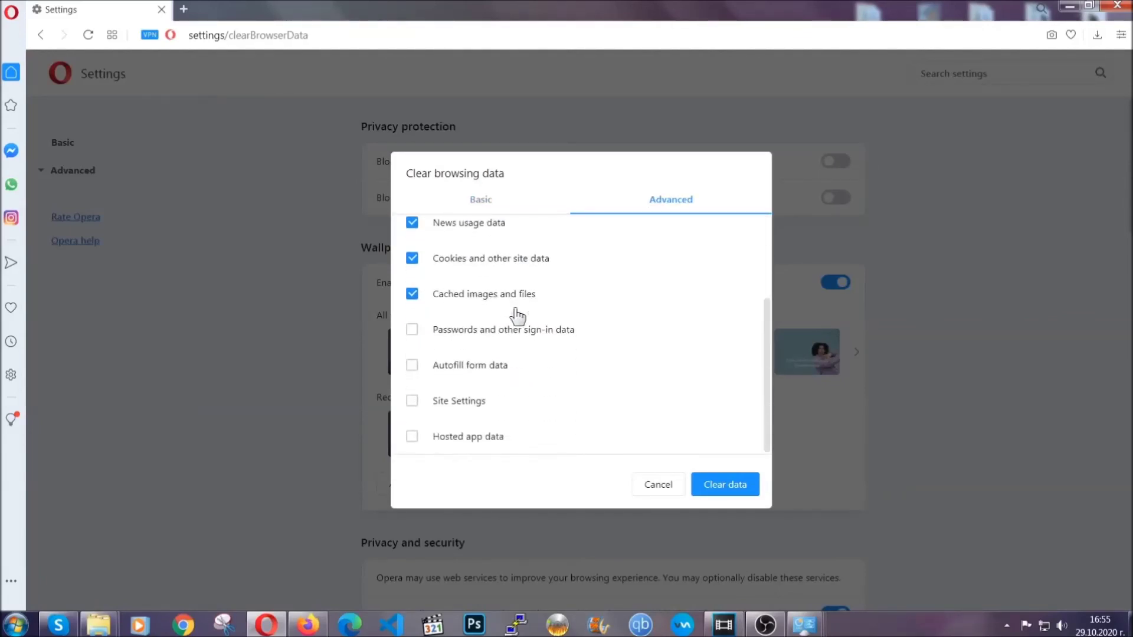
left_click(488, 368)
left_click(722, 492)
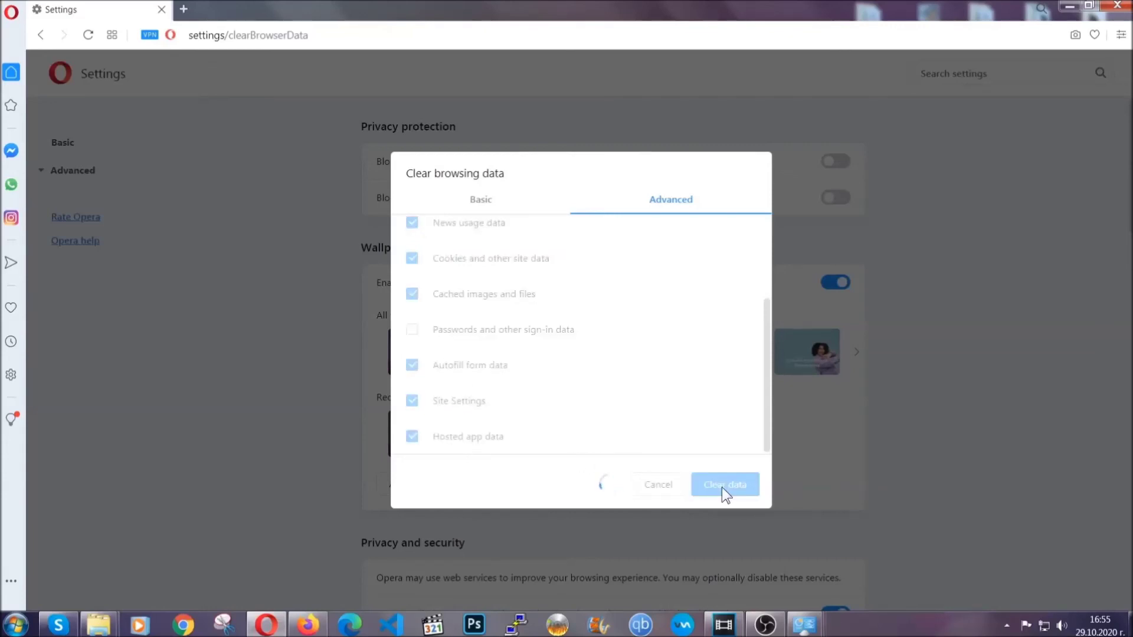